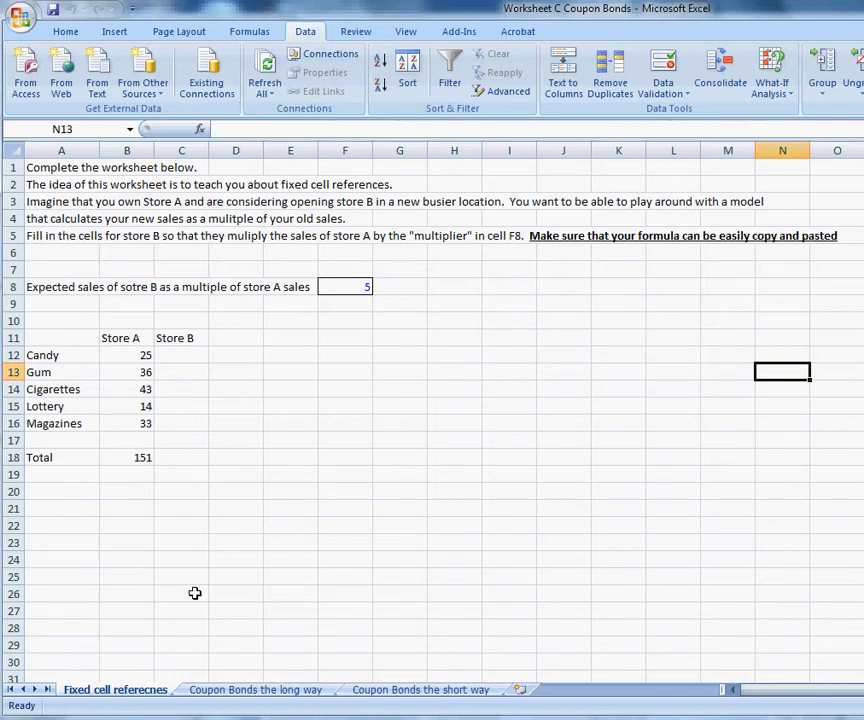
# Glance at the long-way sheet, return, and point out the multiplier in F8
pyautogui.click(254, 692)
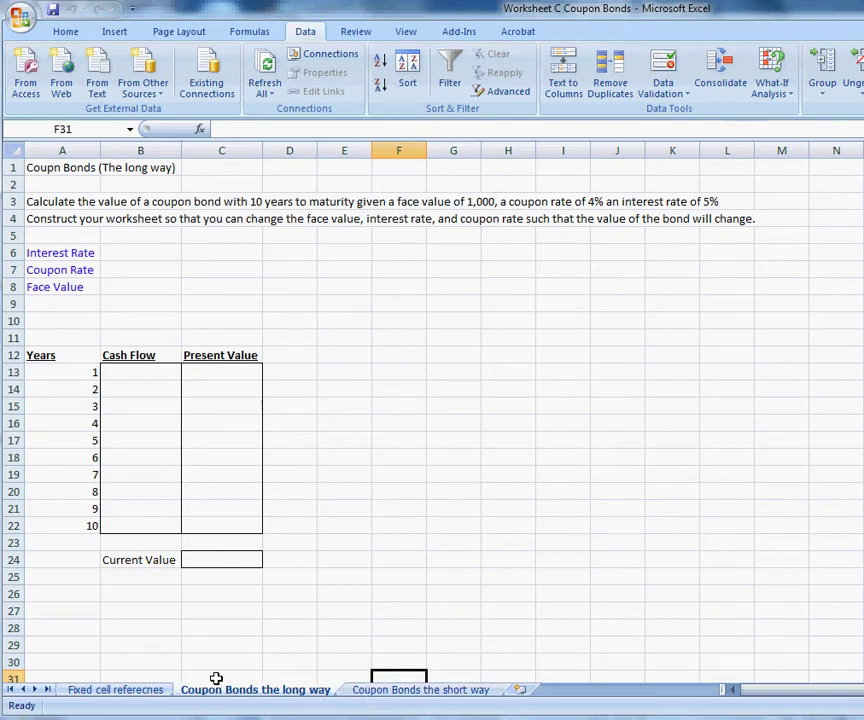
pyautogui.click(168, 688)
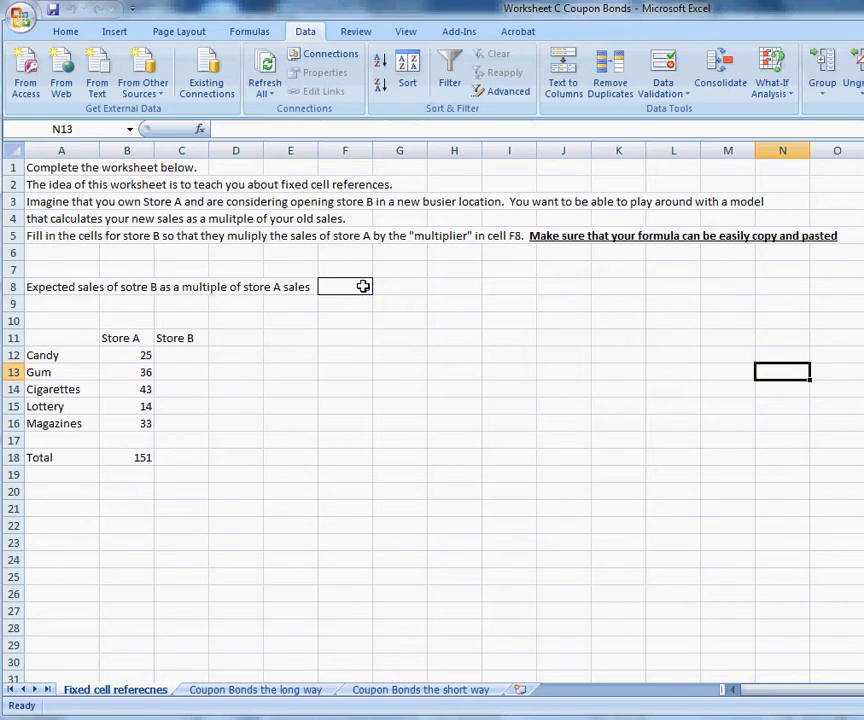
pyautogui.click(361, 289)
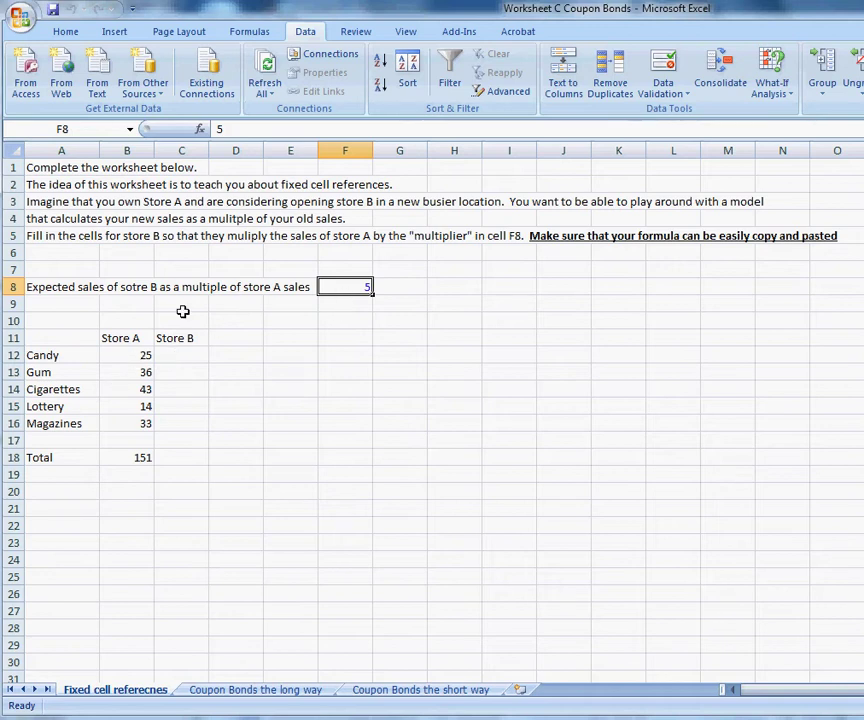
pyautogui.click(352, 304)
pyautogui.click(341, 285)
pyautogui.click(347, 305)
pyautogui.click(343, 287)
# Enter =B12*F8 in Store B's Candy cell C12, giving 125
pyautogui.click(191, 357)
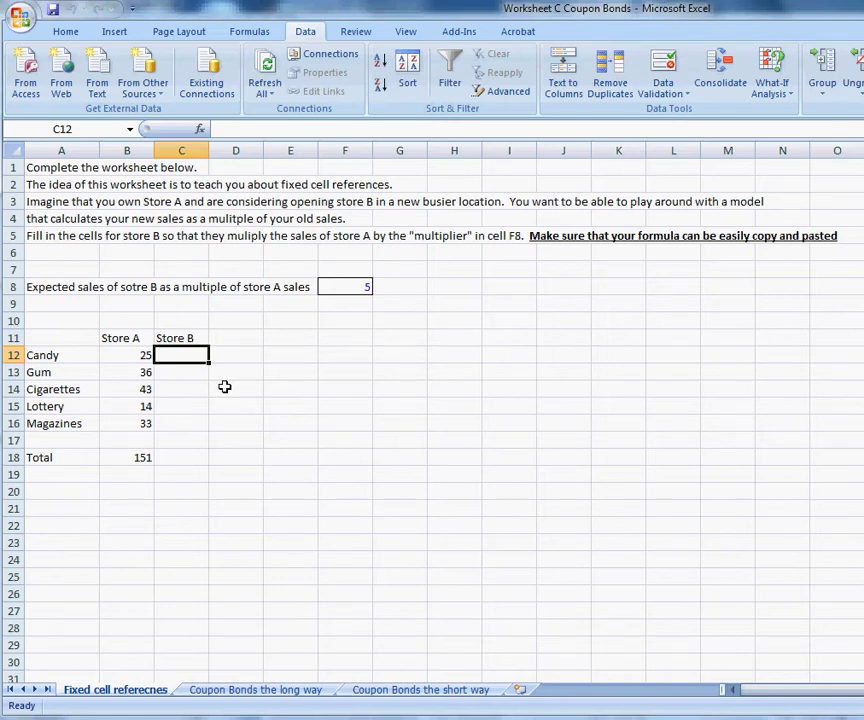
pyautogui.write('=')
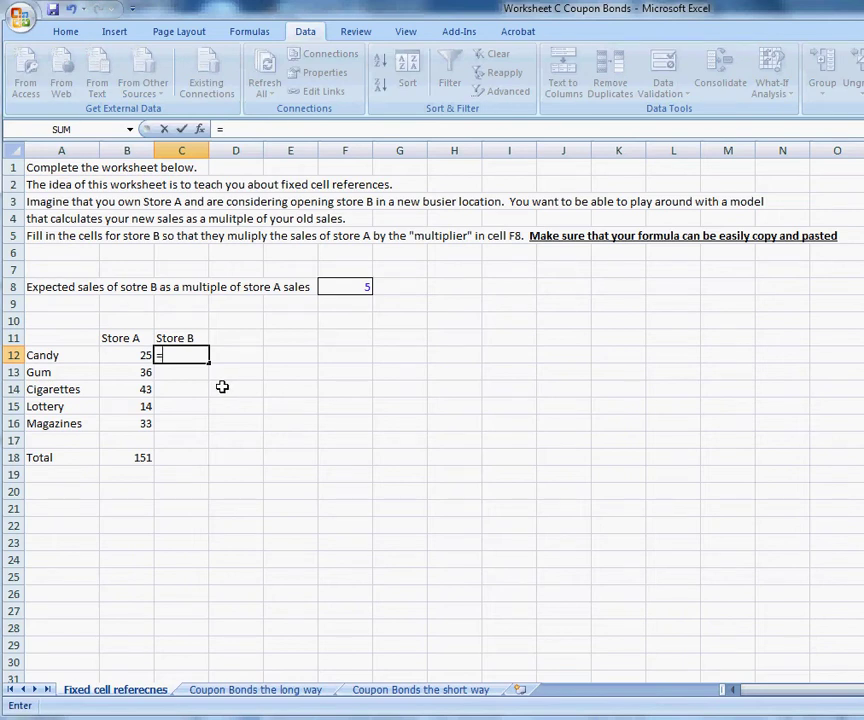
pyautogui.click(145, 357)
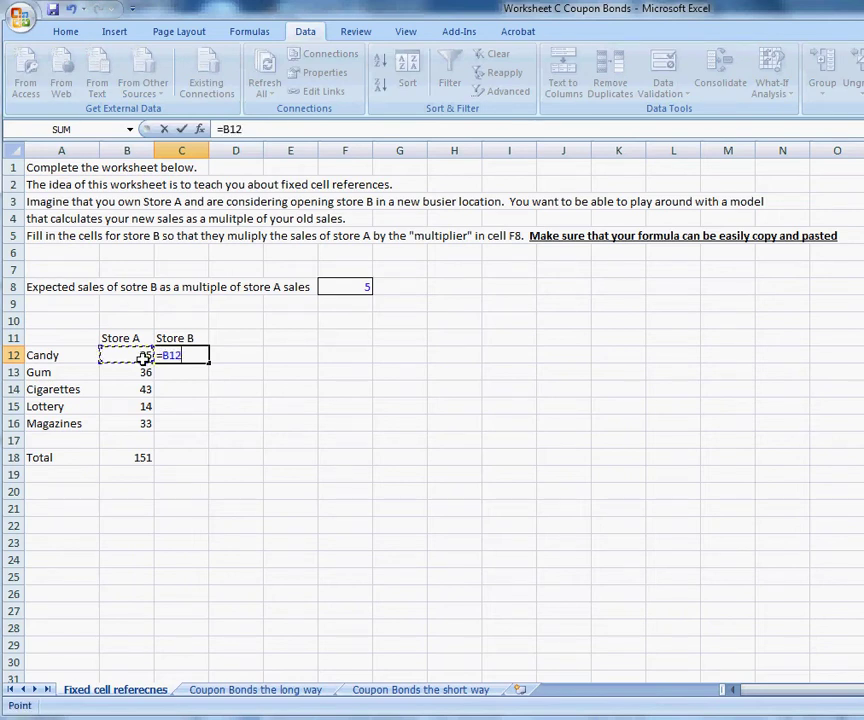
pyautogui.write('*')
pyautogui.click(339, 283)
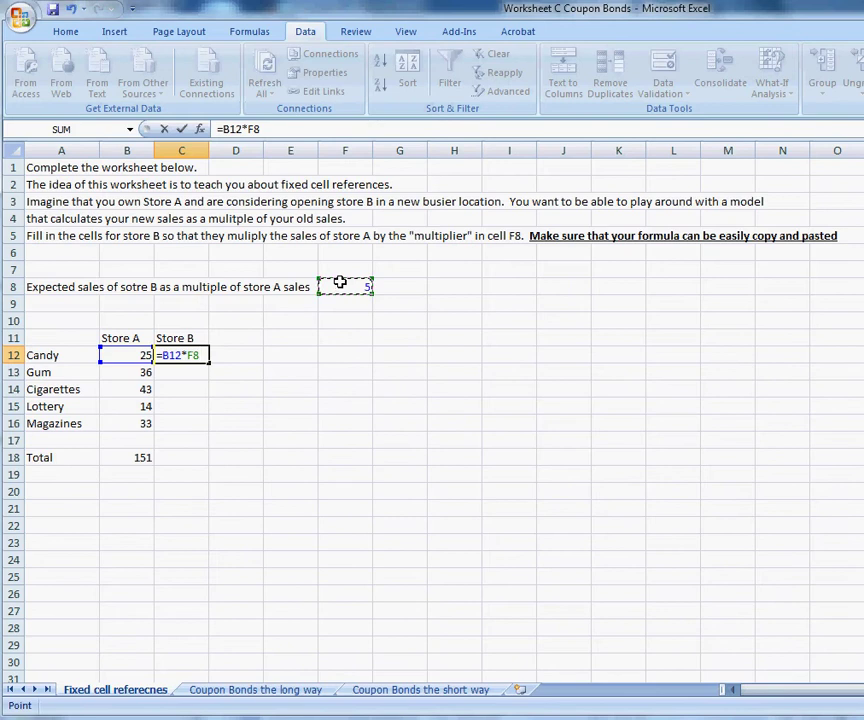
pyautogui.press('Return')
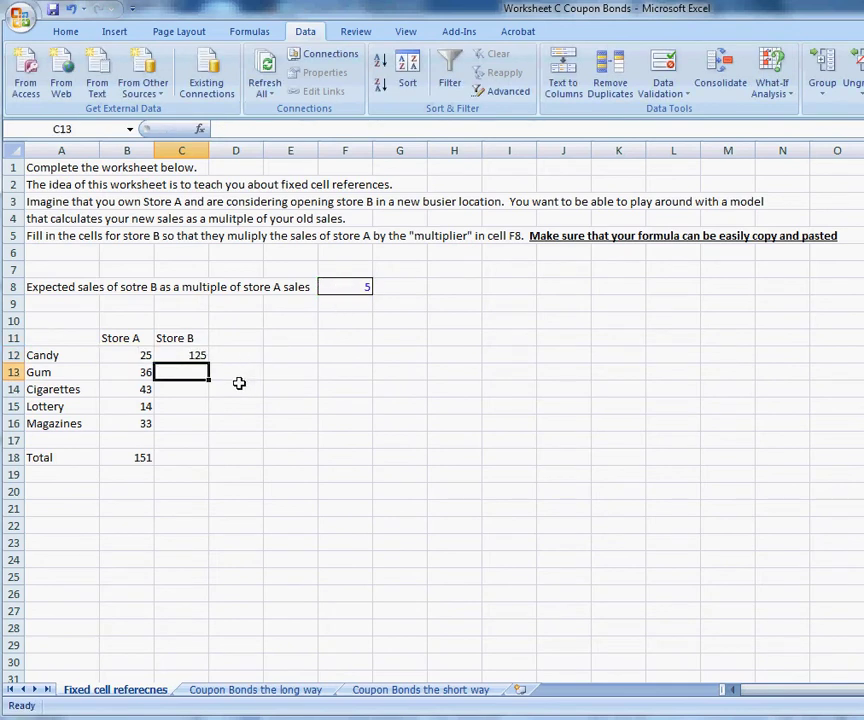
# Copy C12's formula into C13:C16 for Gum through Magazines, each now showing 0
pyautogui.click(190, 356)
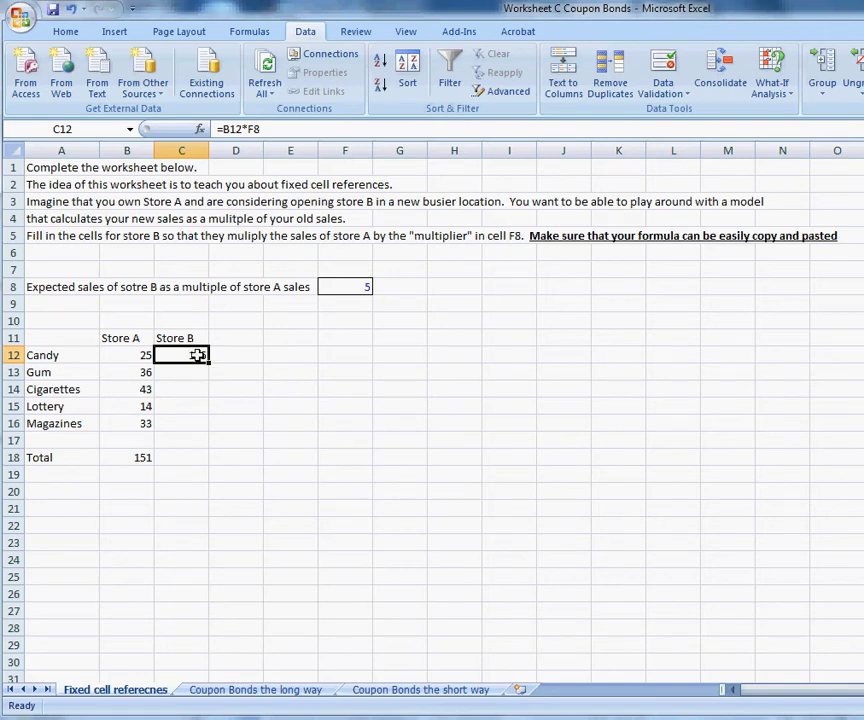
pyautogui.hotkey('ctrl', 'c')
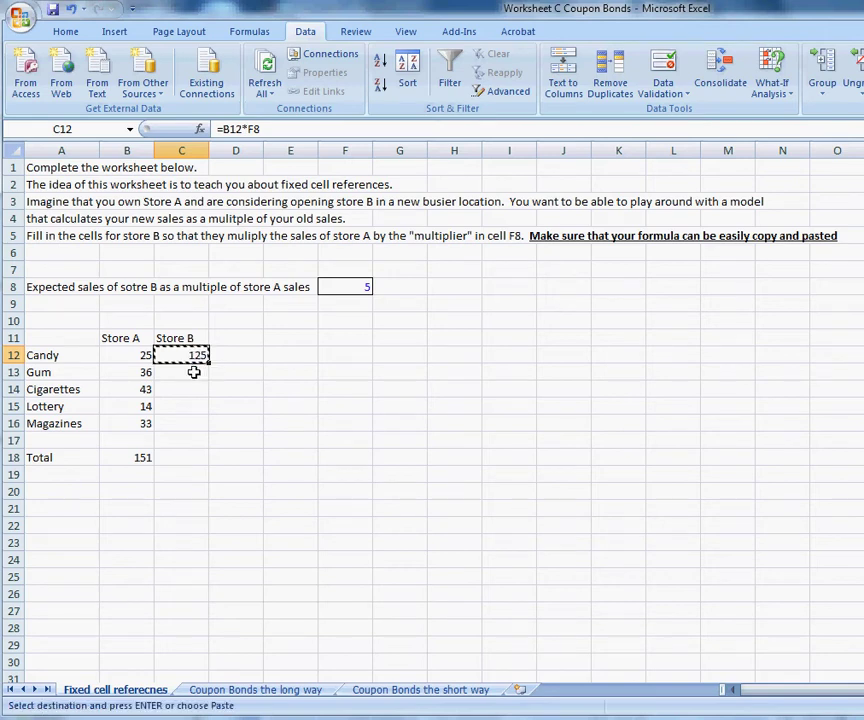
pyautogui.click(193, 372)
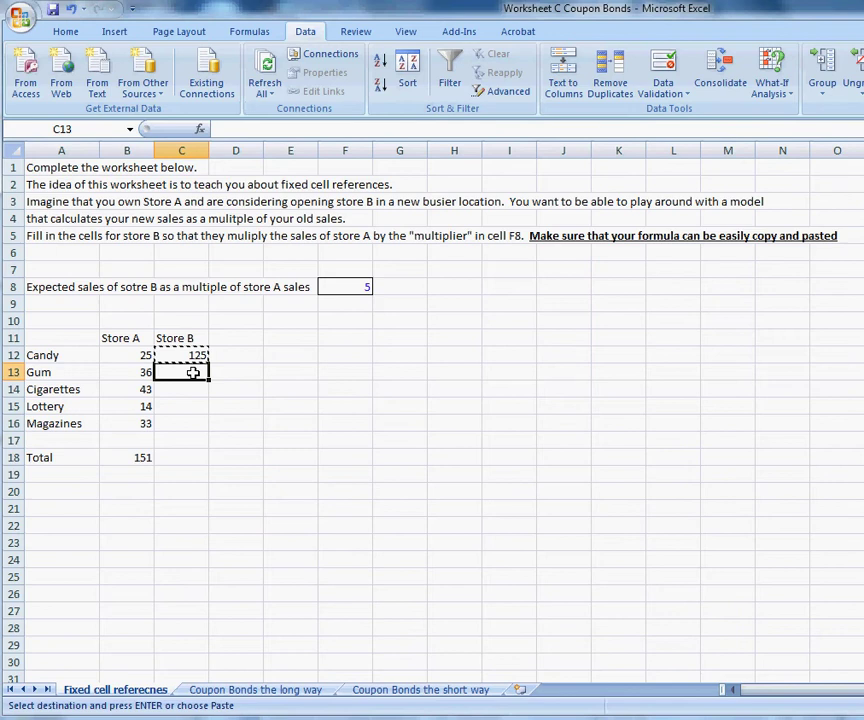
pyautogui.moveTo(193, 372); pyautogui.dragTo(193, 423)
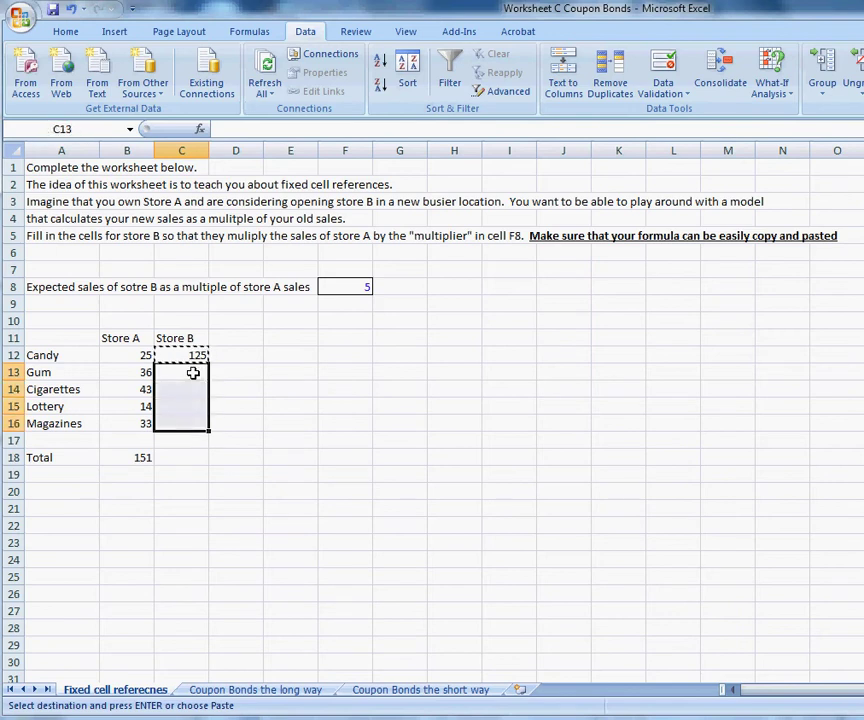
pyautogui.hotkey('ctrl', 'v')
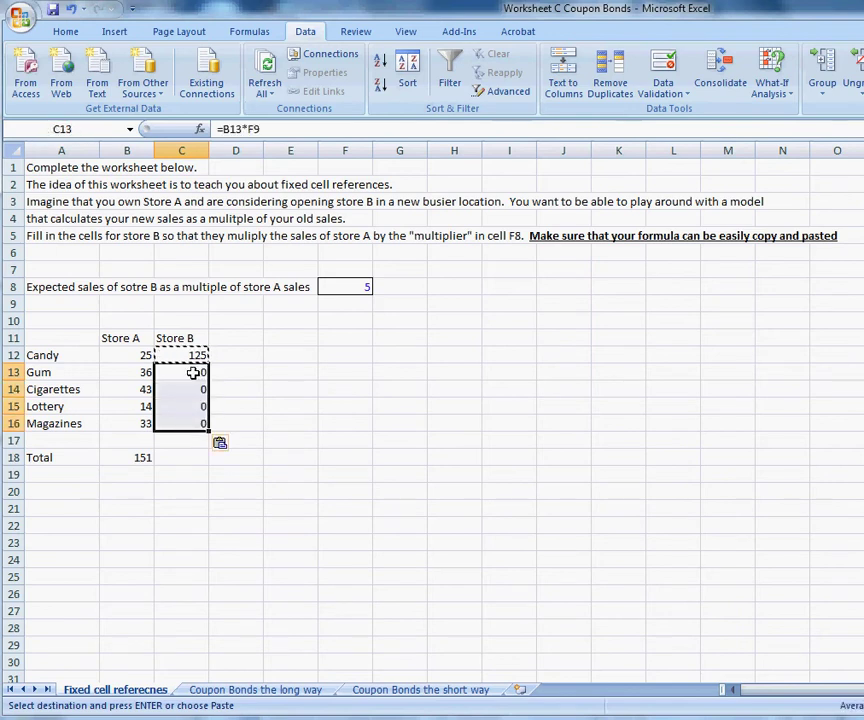
pyautogui.click(239, 559)
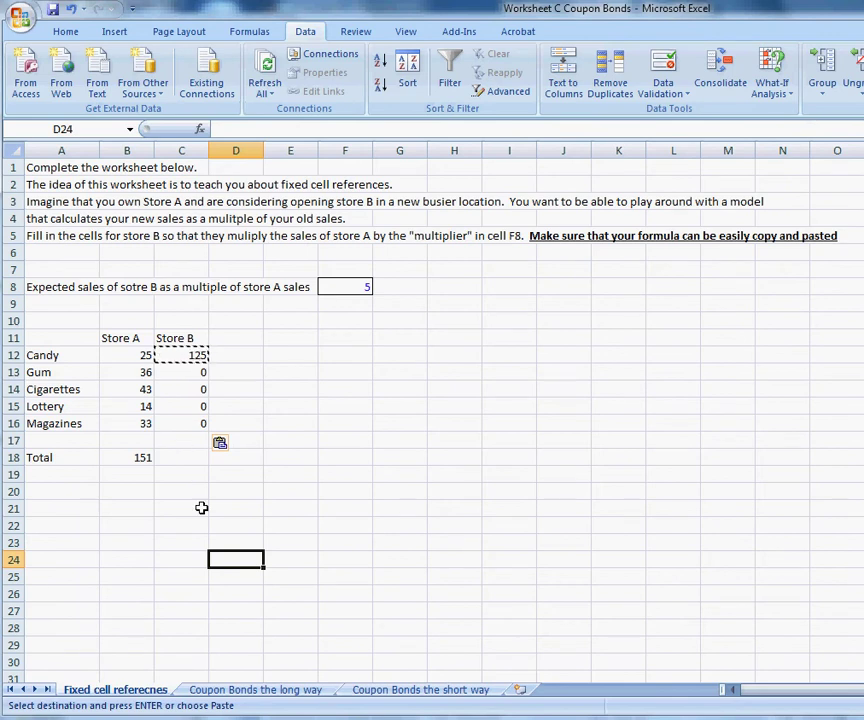
pyautogui.click(211, 476)
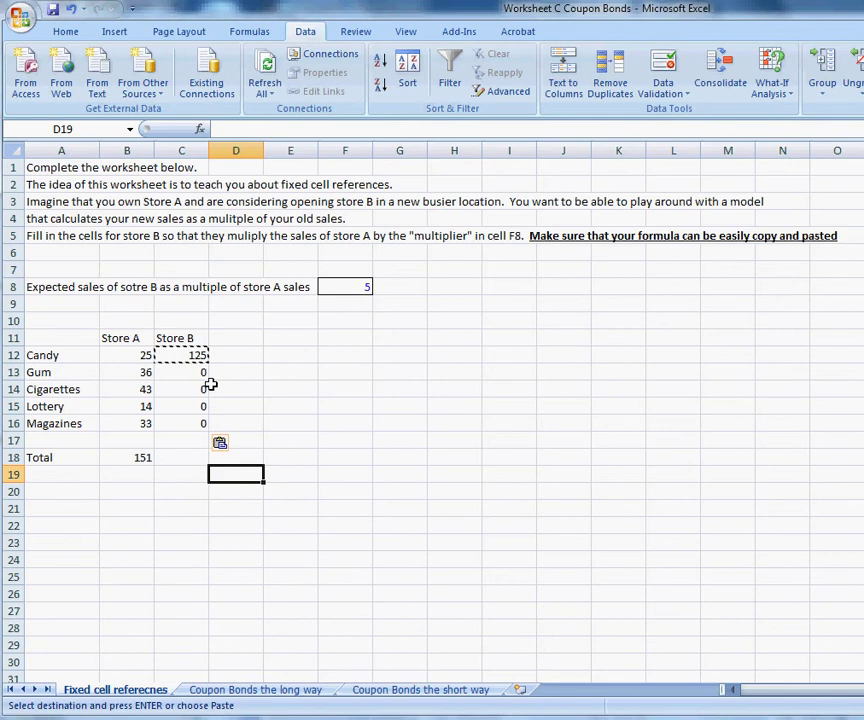
pyautogui.press('Escape')
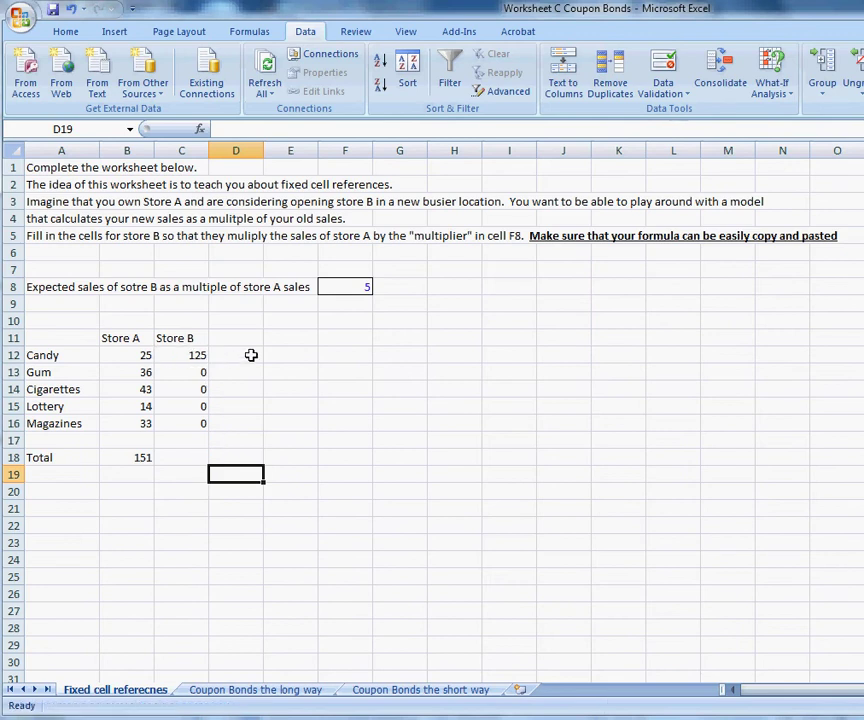
# Compare the formulas in C12, C13 and C14 to see their shifting references
pyautogui.click(198, 357)
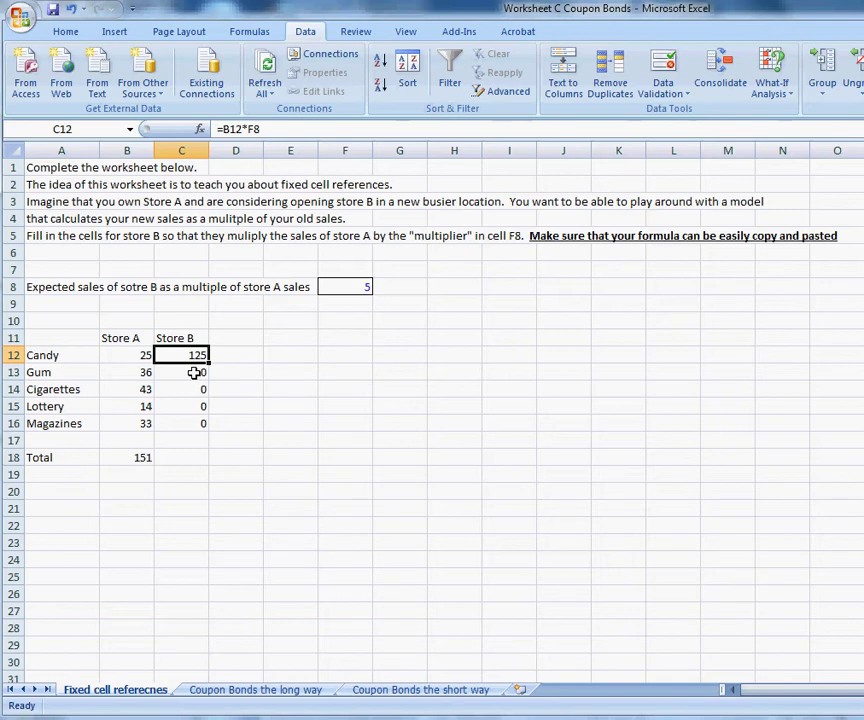
pyautogui.click(194, 373)
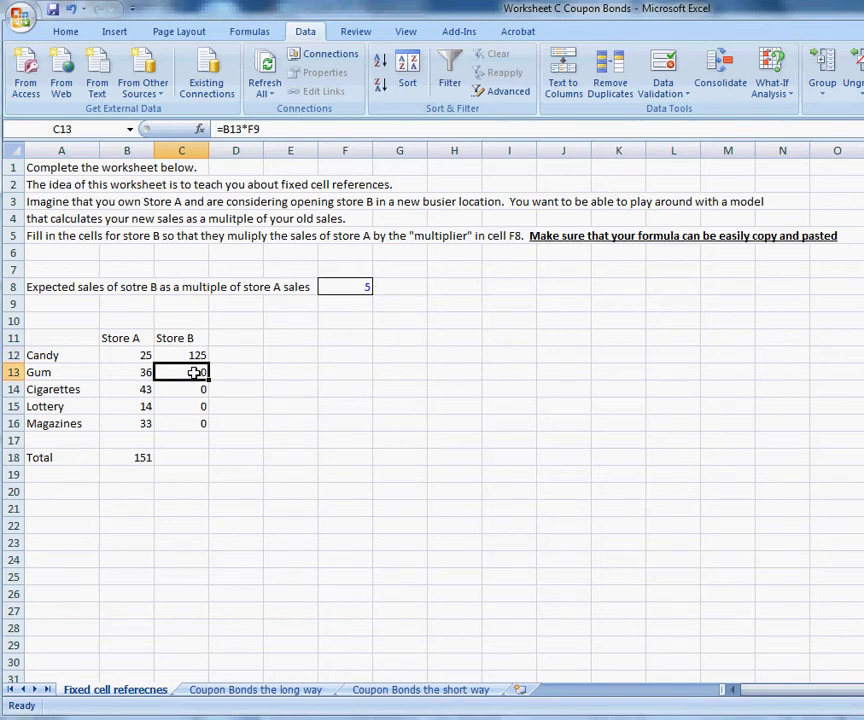
pyautogui.click(172, 353)
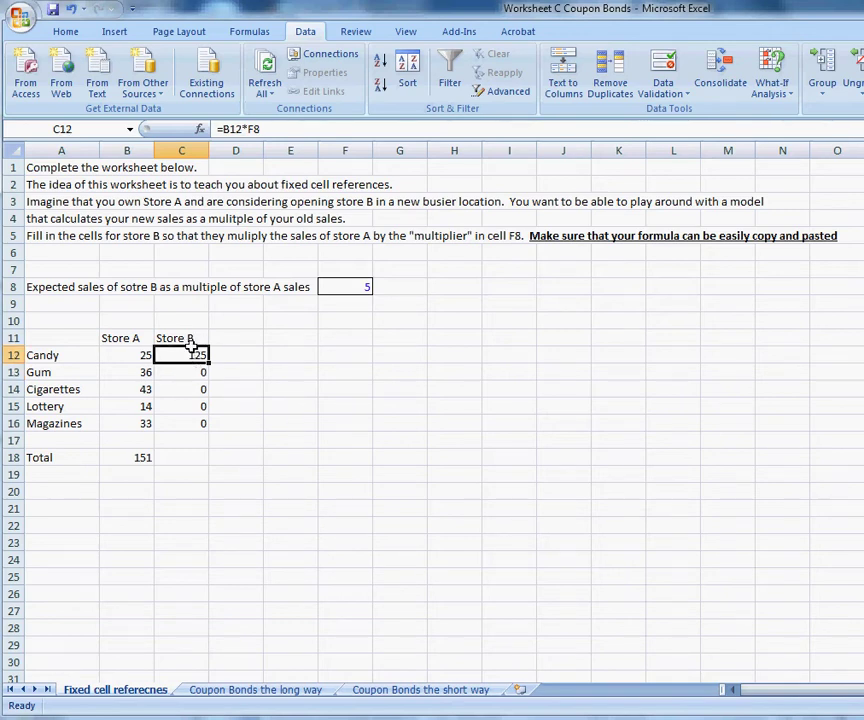
pyautogui.press('Return')
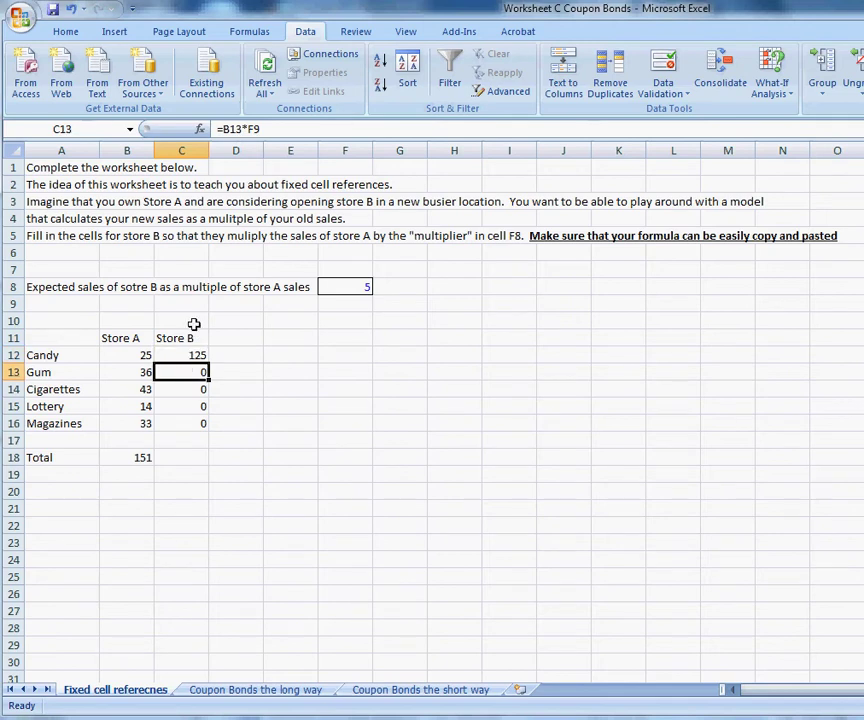
pyautogui.click(183, 388)
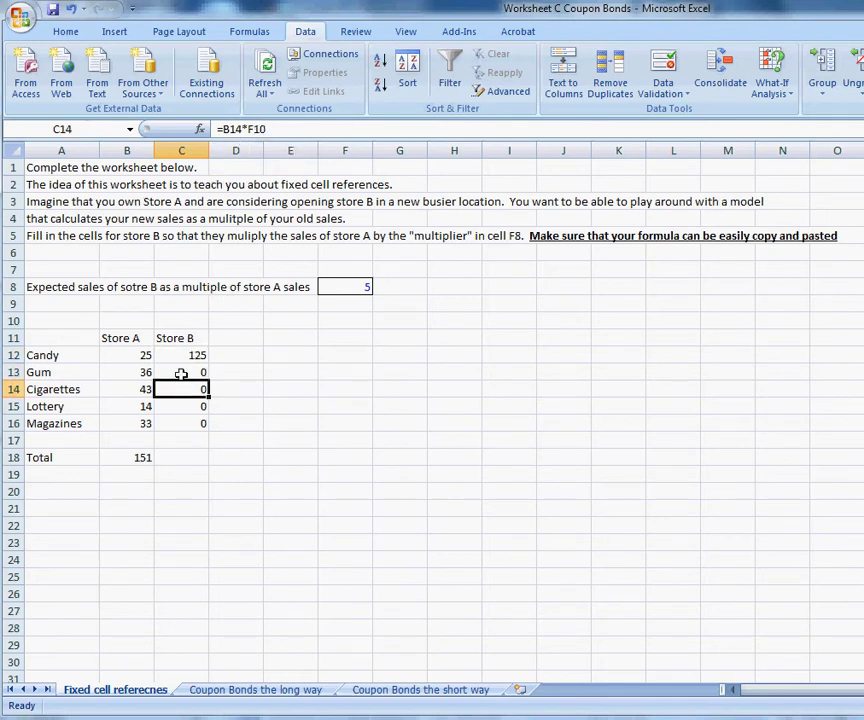
# Show the empty cells F9–F13 below the multiplier and the Store A sales in B12:B16
pyautogui.click(345, 304)
pyautogui.click(342, 321)
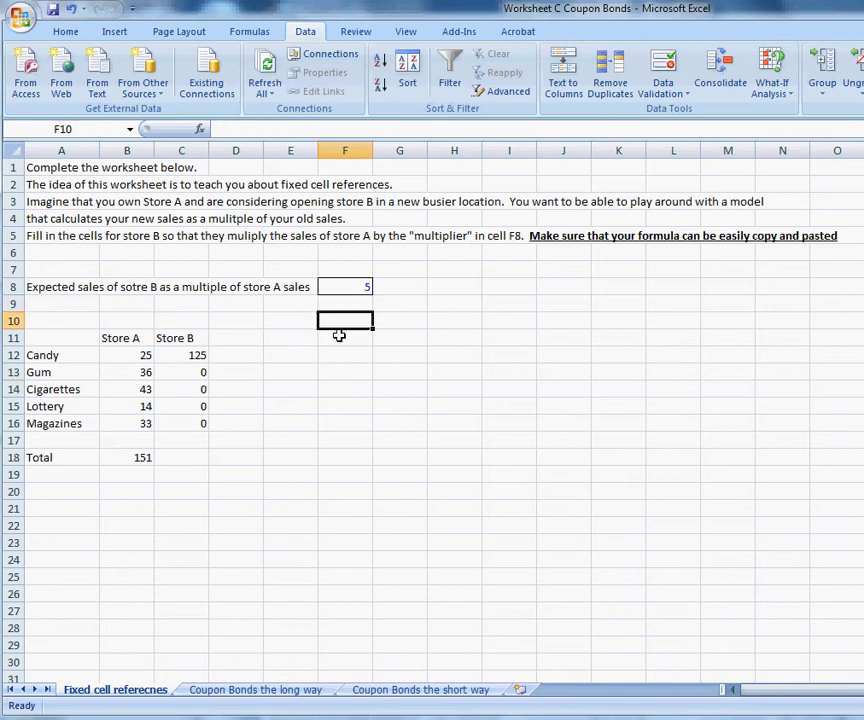
pyautogui.click(341, 338)
pyautogui.click(338, 366)
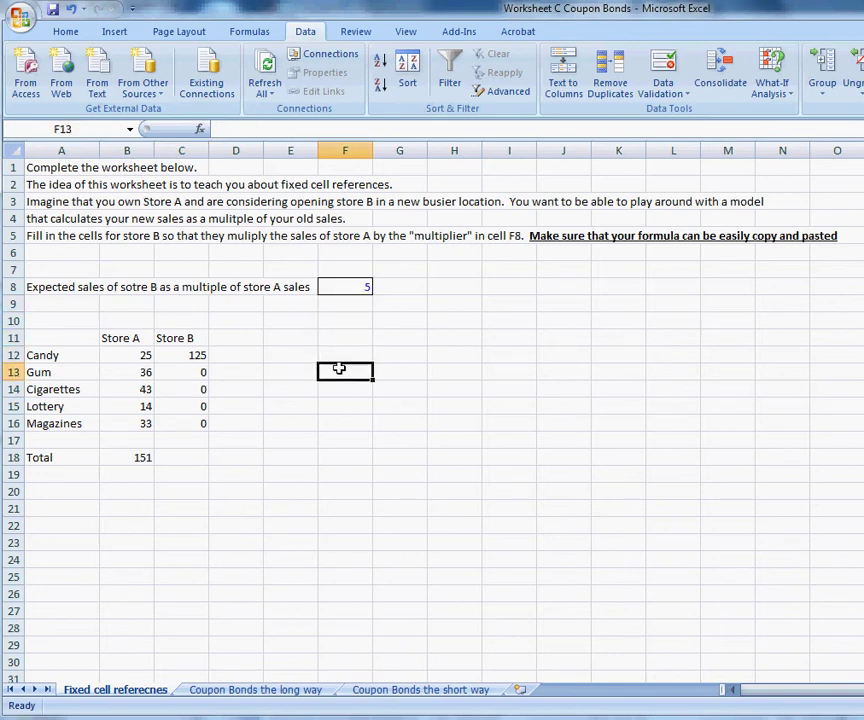
pyautogui.click(140, 355)
pyautogui.click(141, 372)
pyautogui.click(142, 389)
pyautogui.click(139, 406)
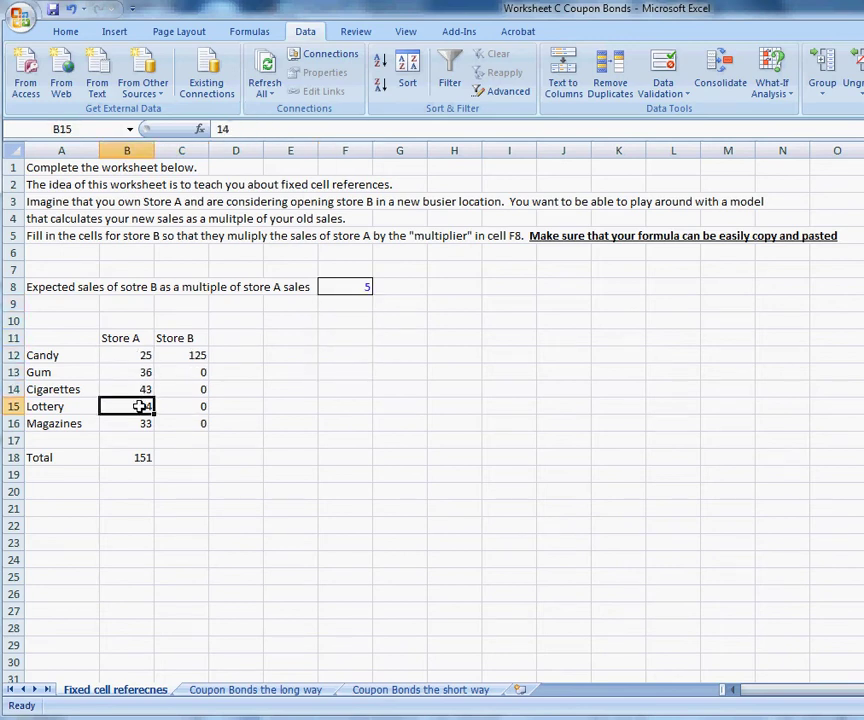
pyautogui.click(139, 423)
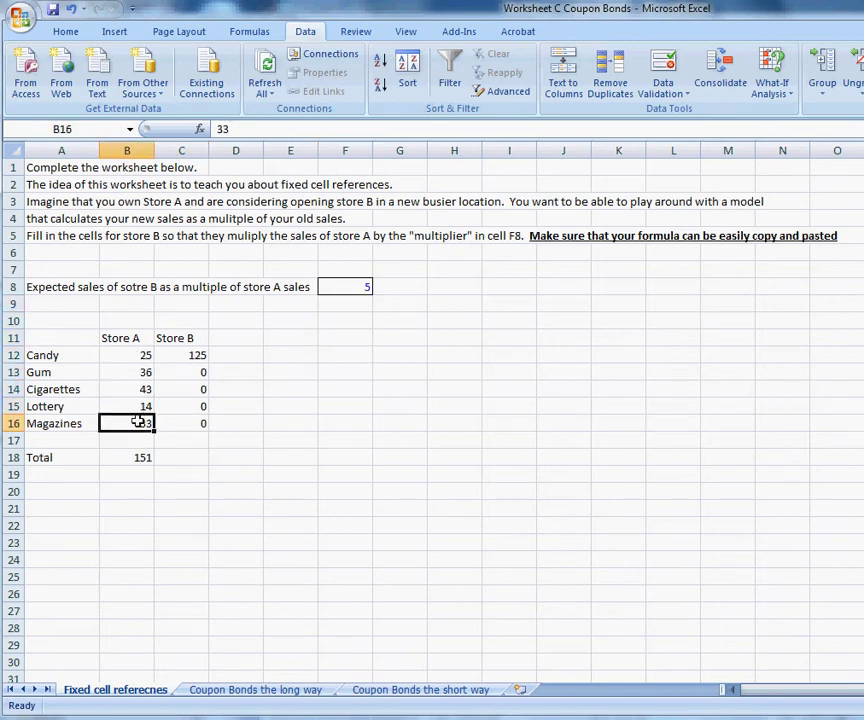
# Point out F8 and the cells beneath it that the copies used, returning to C12
pyautogui.click(342, 287)
pyautogui.click(352, 322)
pyautogui.click(342, 303)
pyautogui.click(340, 287)
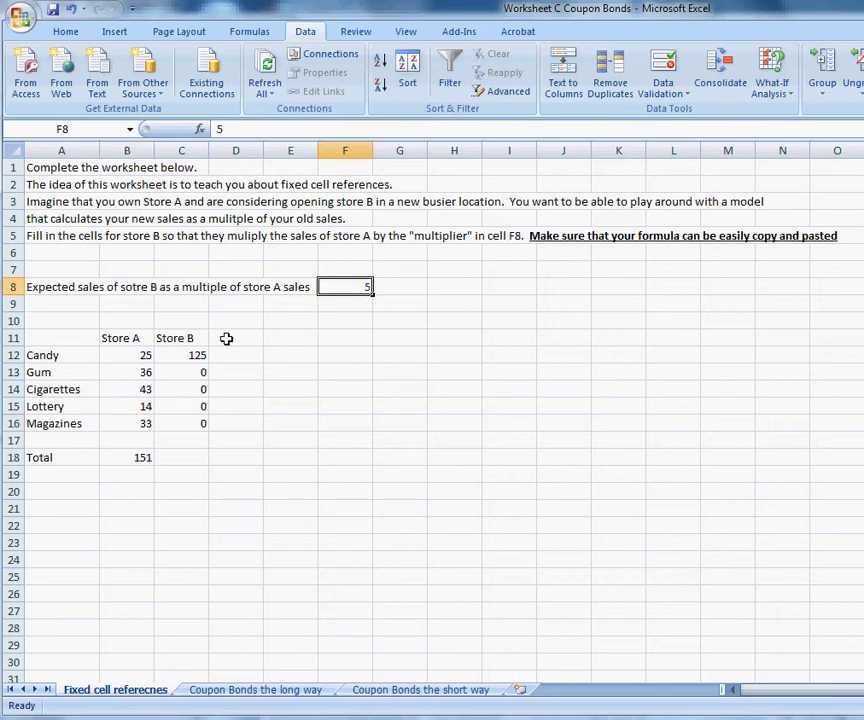
pyautogui.click(203, 354)
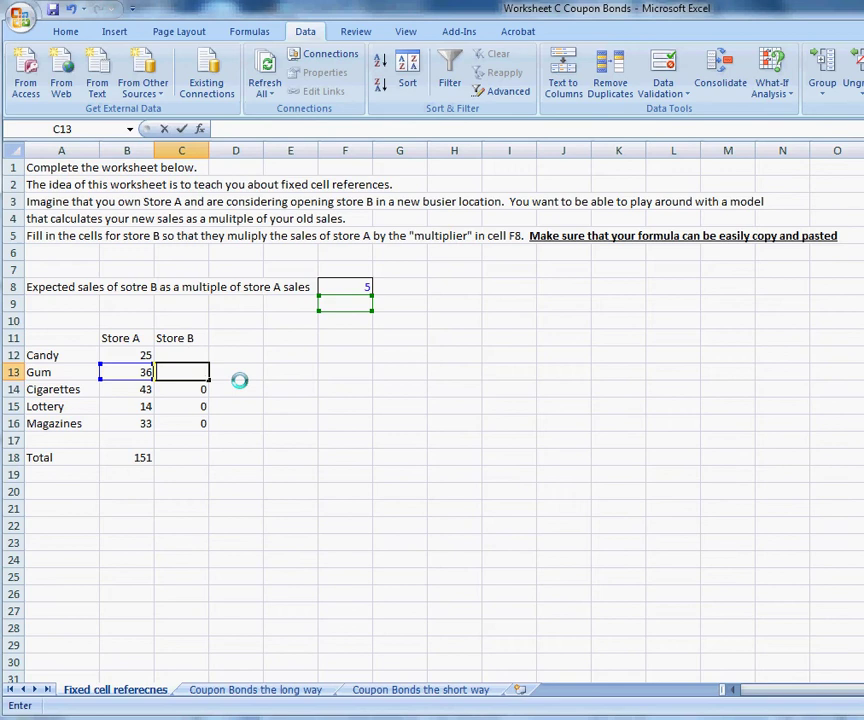
# Enter =B12*$F$8 in Store B's Candy cell C12 with a fixed multiplier reference
pyautogui.press('Up')
pyautogui.press('Up')
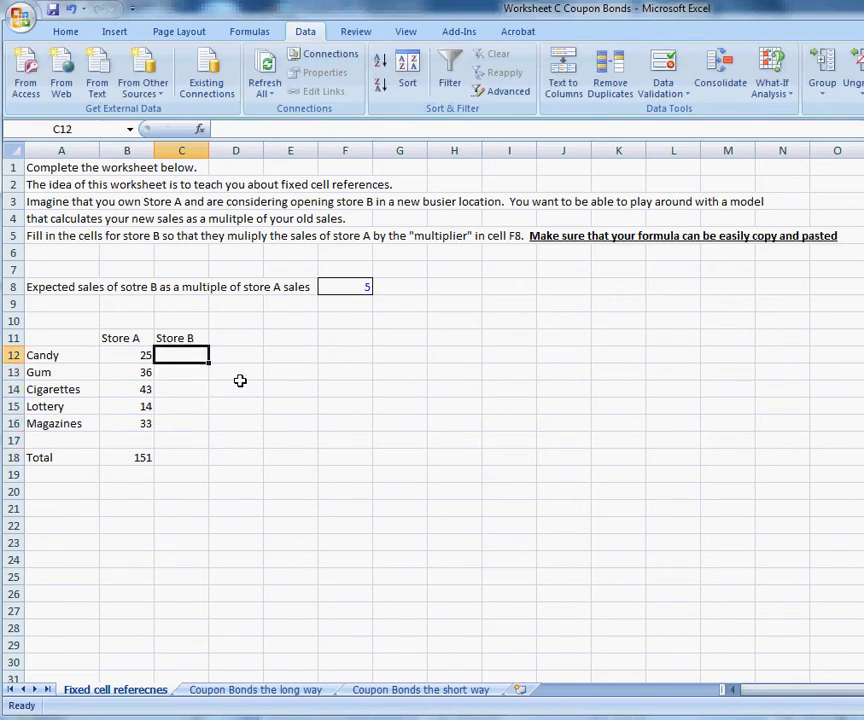
pyautogui.write('=')
pyautogui.click(131, 355)
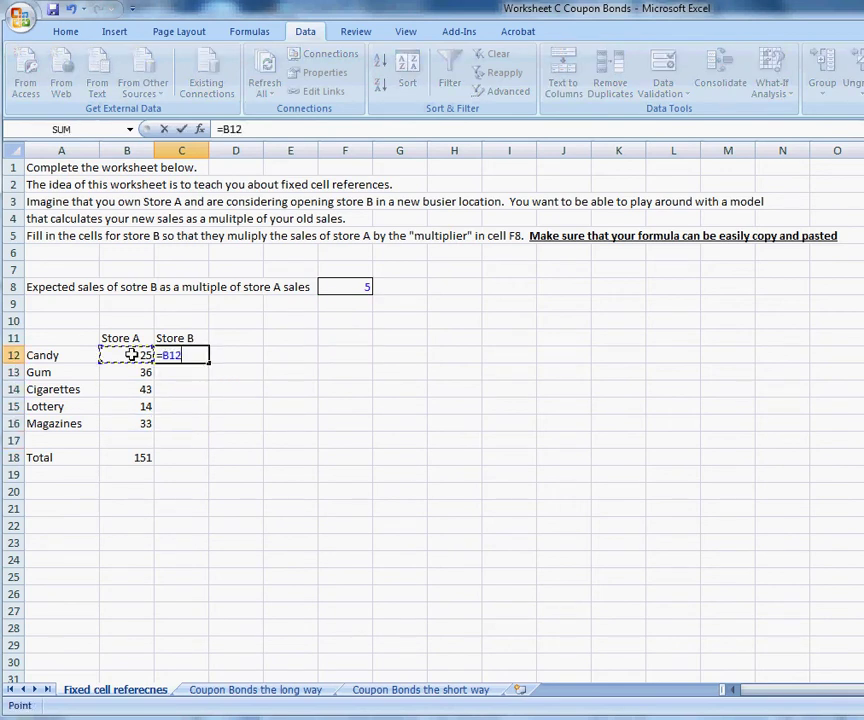
pyautogui.click(355, 288)
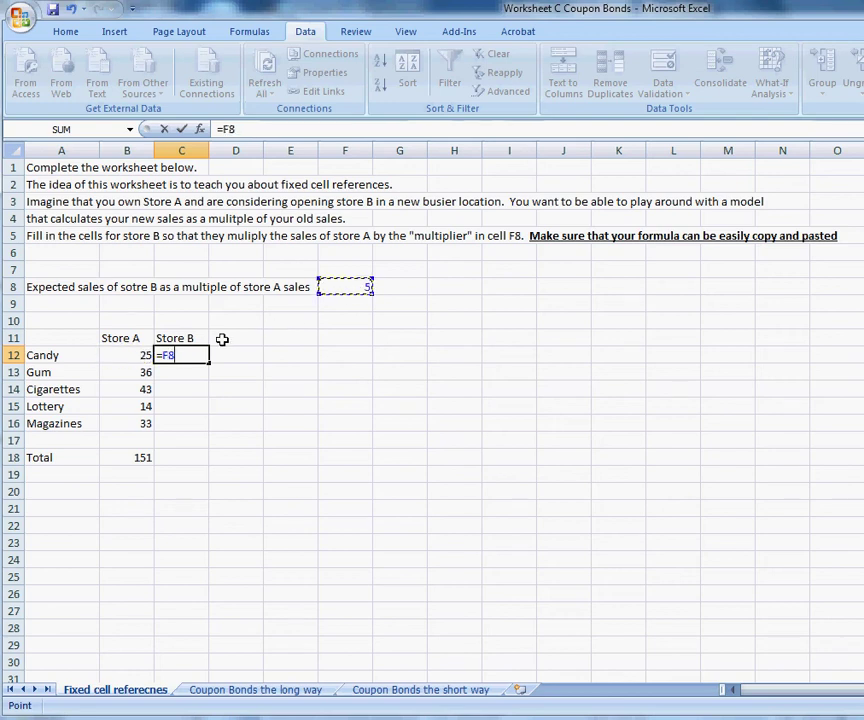
pyautogui.click(136, 355)
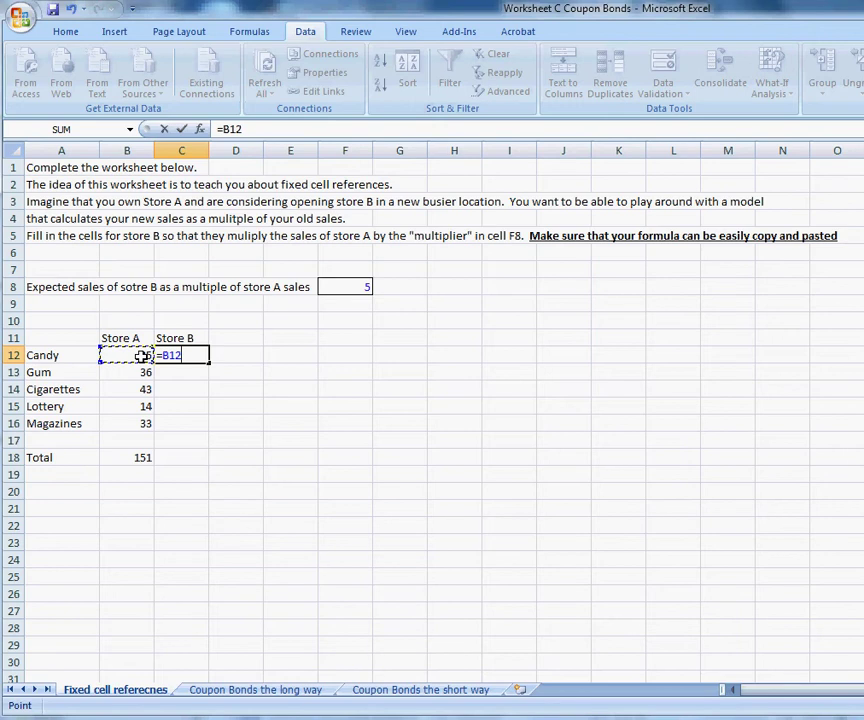
pyautogui.write('*')
pyautogui.click(363, 286)
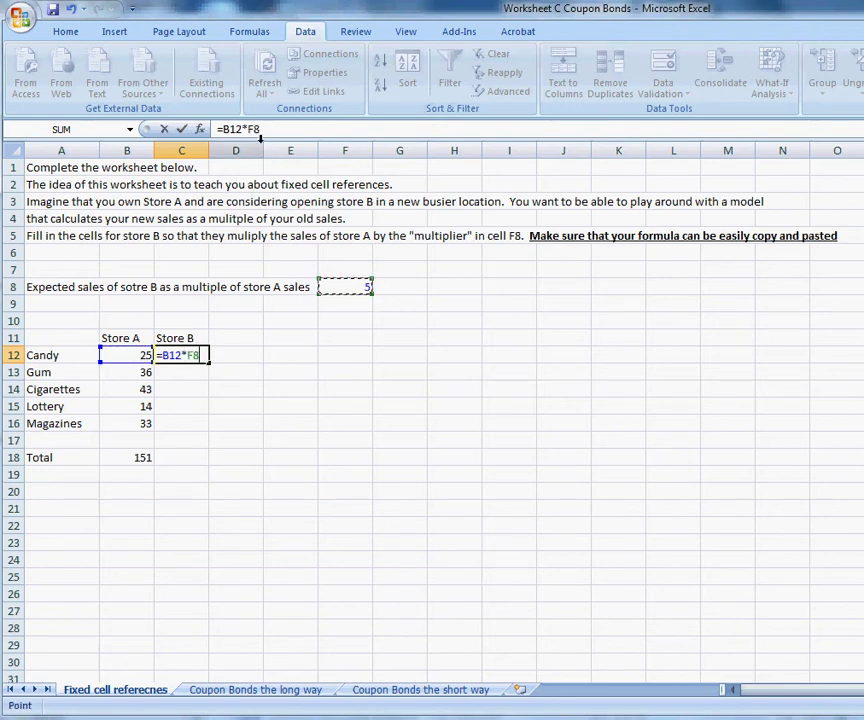
pyautogui.click(246, 129)
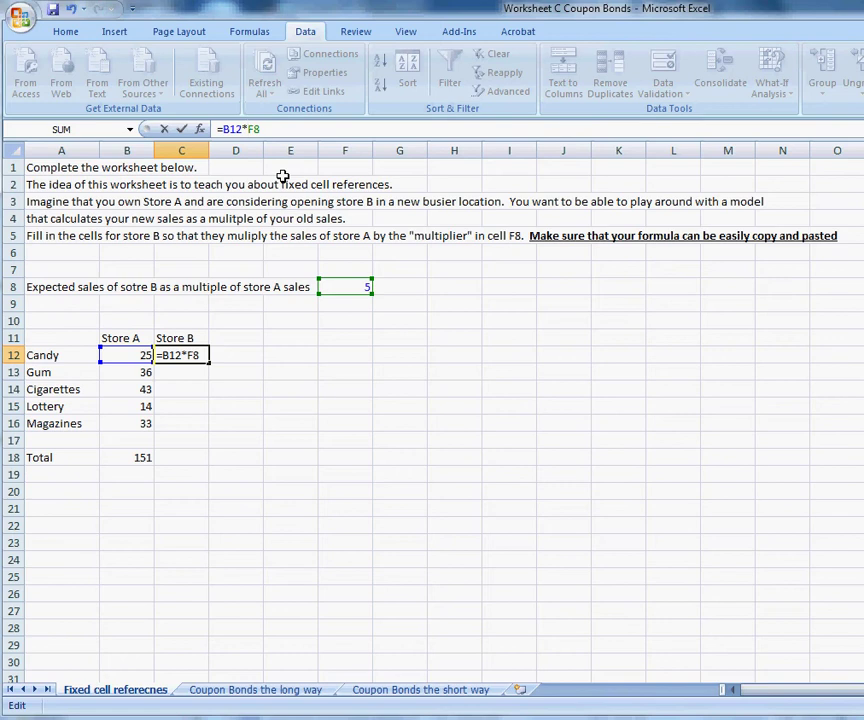
pyautogui.write('$')
pyautogui.press('Right')
pyautogui.write('$')
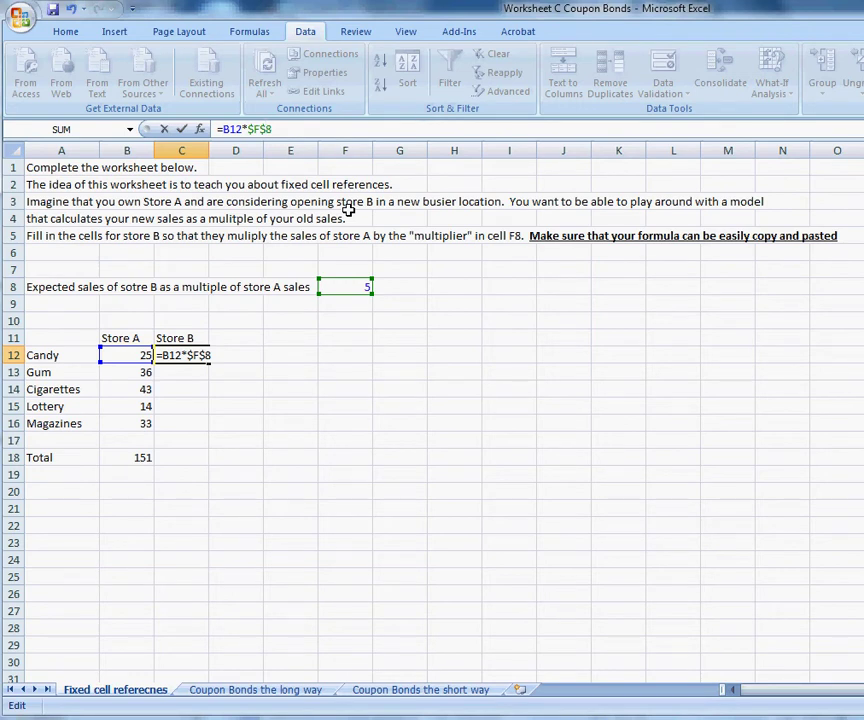
pyautogui.click(236, 372)
# Copy the C12 formula into C13:C16 and check the Gum, Lottery and Magazines results
pyautogui.click(198, 358)
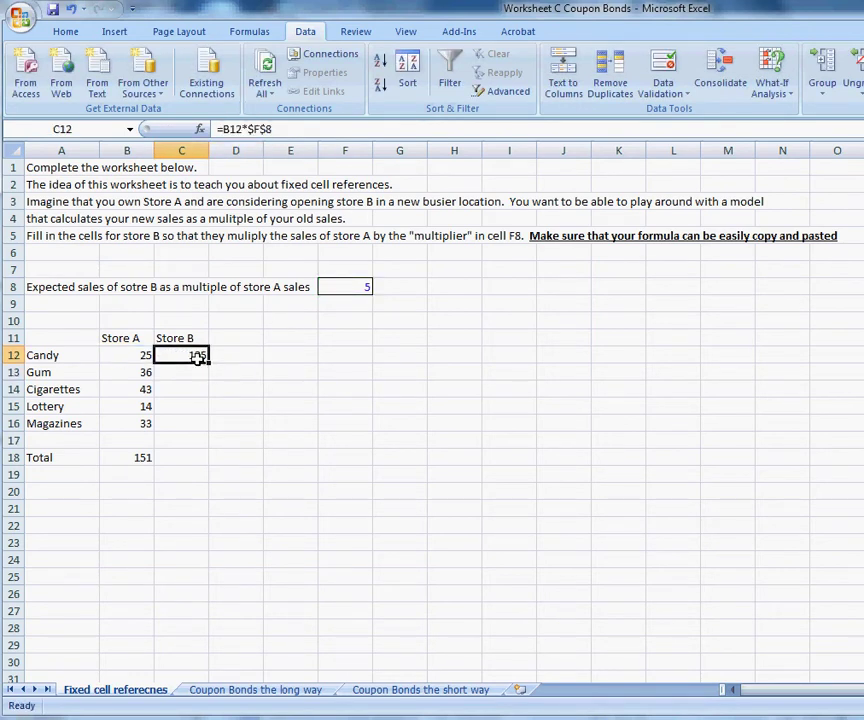
pyautogui.hotkey('ctrl', 'c')
pyautogui.moveTo(196, 370); pyautogui.dragTo(193, 424)
pyautogui.hotkey('ctrl', 'v')
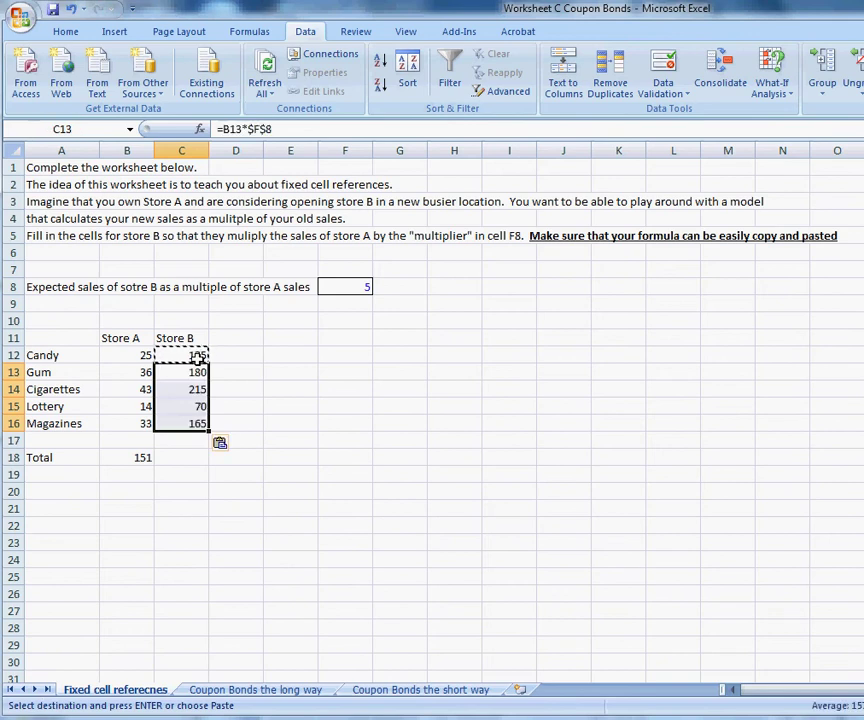
pyautogui.click(298, 488)
pyautogui.click(193, 372)
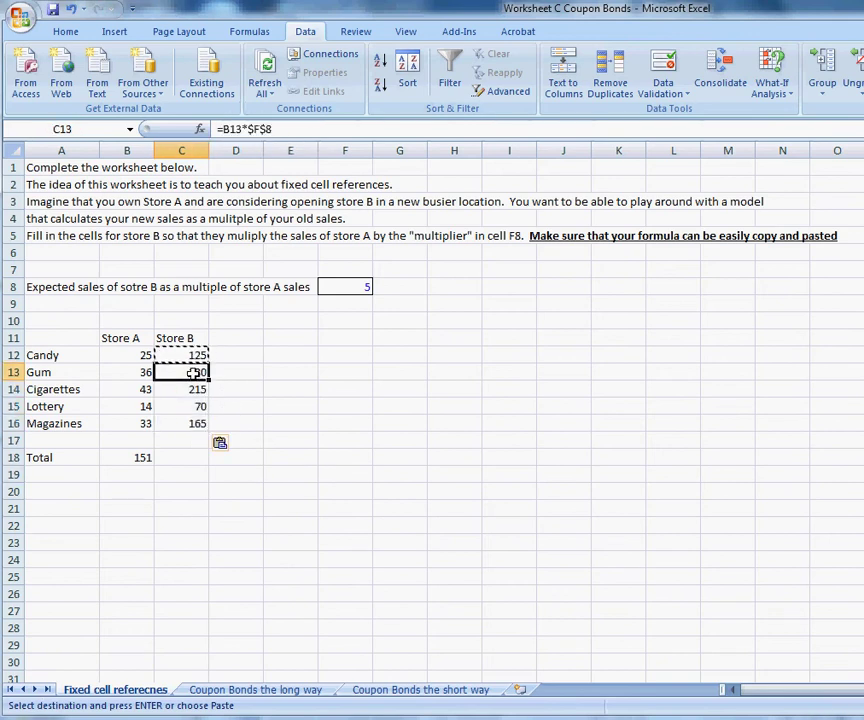
pyautogui.click(189, 406)
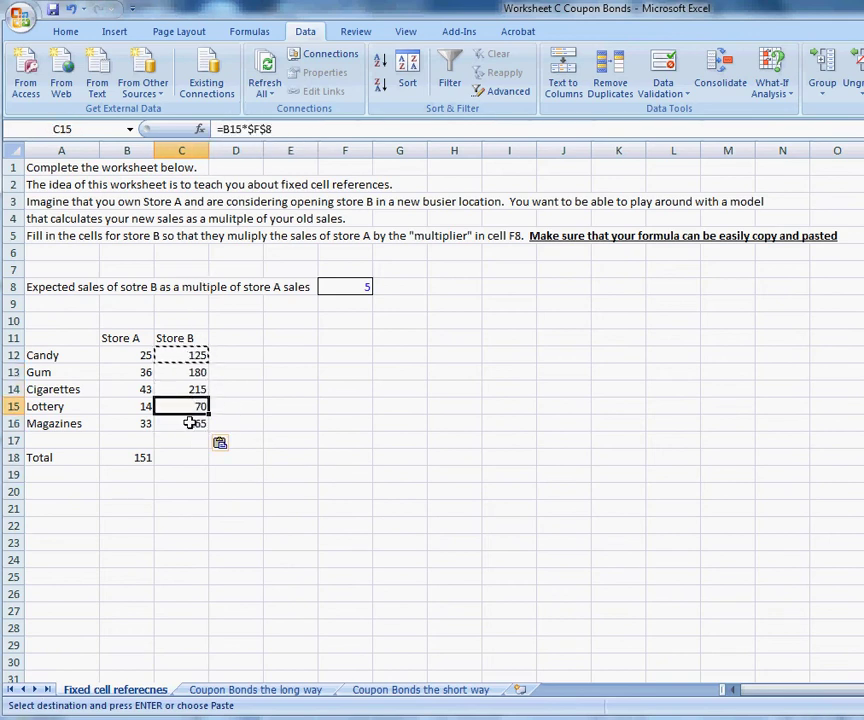
pyautogui.click(189, 423)
pyautogui.press('Escape')
pyautogui.click(188, 355)
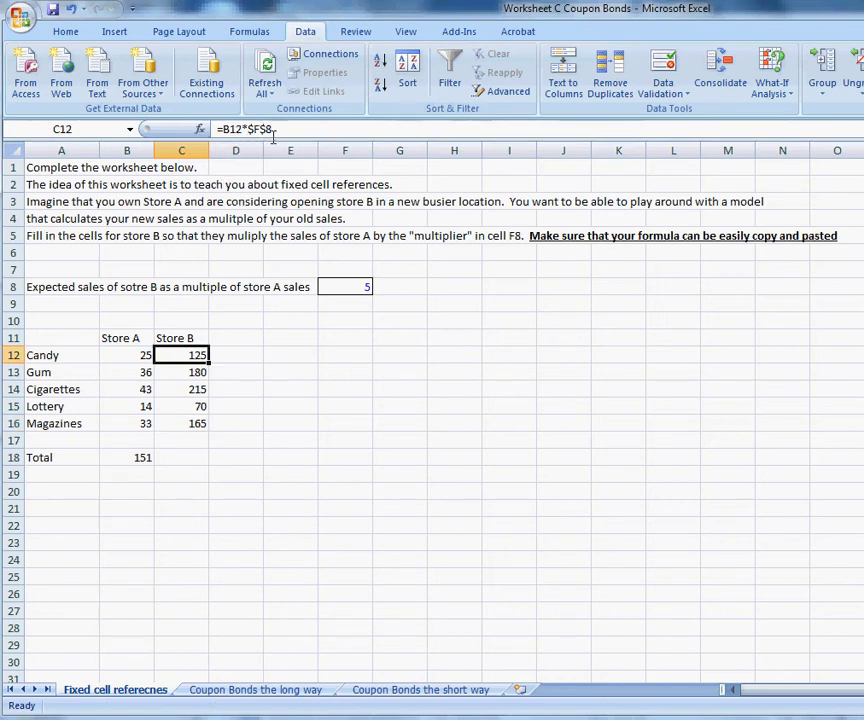
# Step through the Store B formulas to confirm each still references $F$8
pyautogui.press('Down')
pyautogui.press('Down')
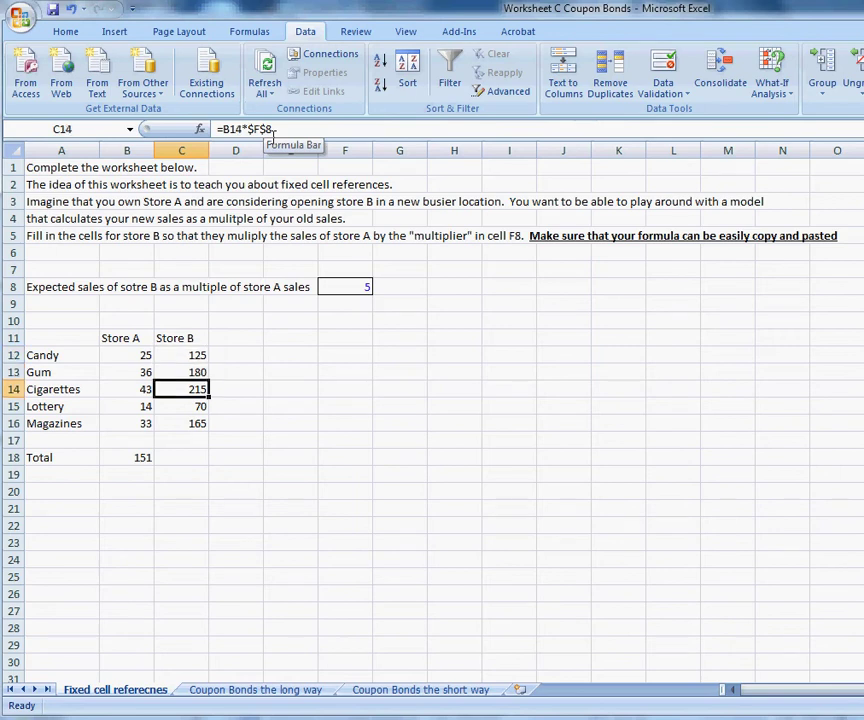
pyautogui.press('Down')
pyautogui.press('Down')
pyautogui.press('Up')
pyautogui.press('Up')
pyautogui.press('Up')
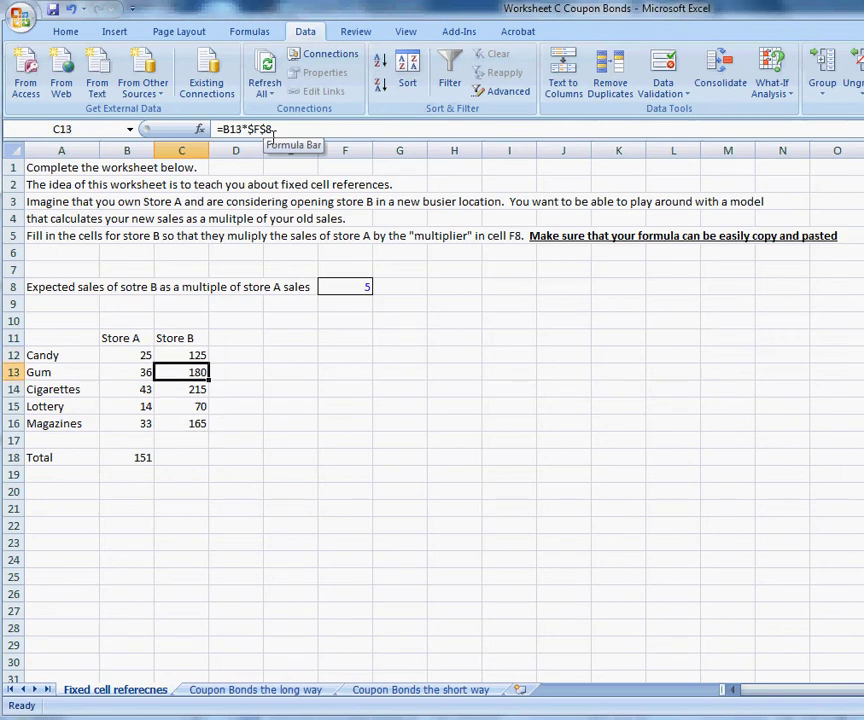
pyautogui.press('Up')
pyautogui.press('Down')
pyautogui.press('Down')
pyautogui.press('Down')
pyautogui.press('Down')
pyautogui.press('Up')
pyautogui.press('Up')
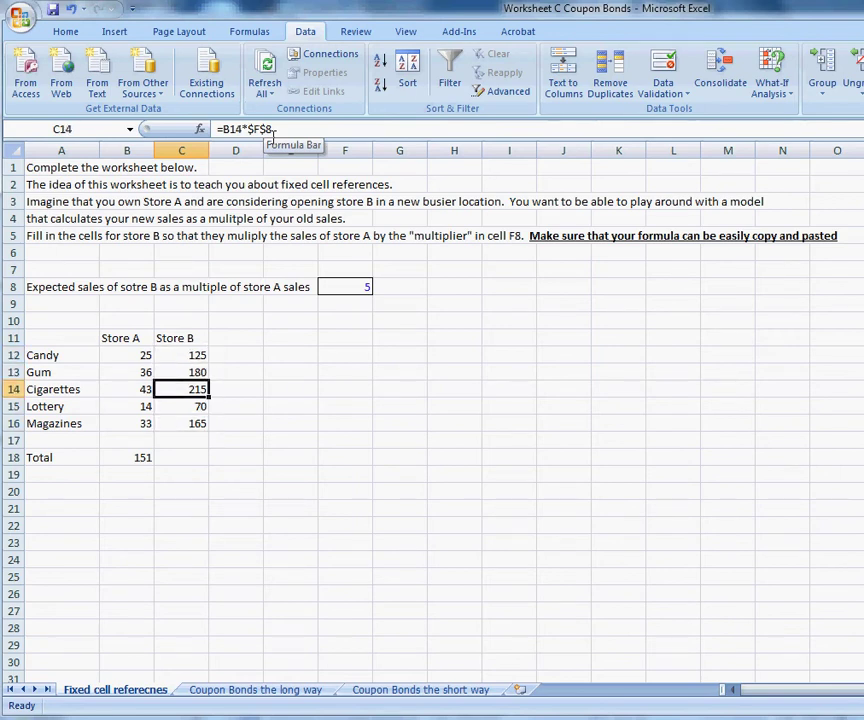
pyautogui.press('Up')
pyautogui.press('Up')
pyautogui.press('Down')
pyautogui.press('Up')
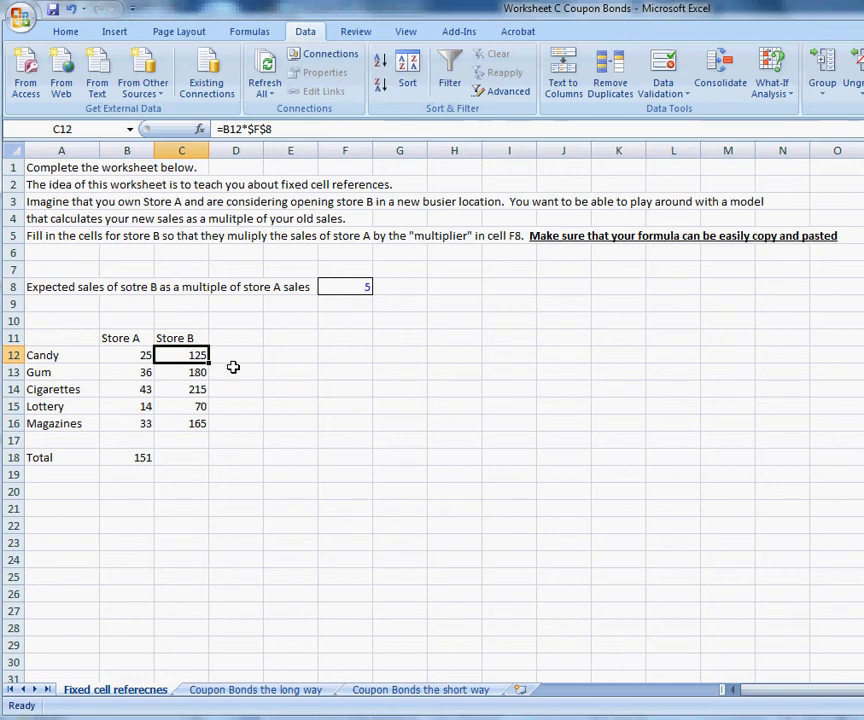
# Paste the formula into the Store B Total cell showing 755, then open 'Coupon Bonds the long way'
pyautogui.click(194, 422)
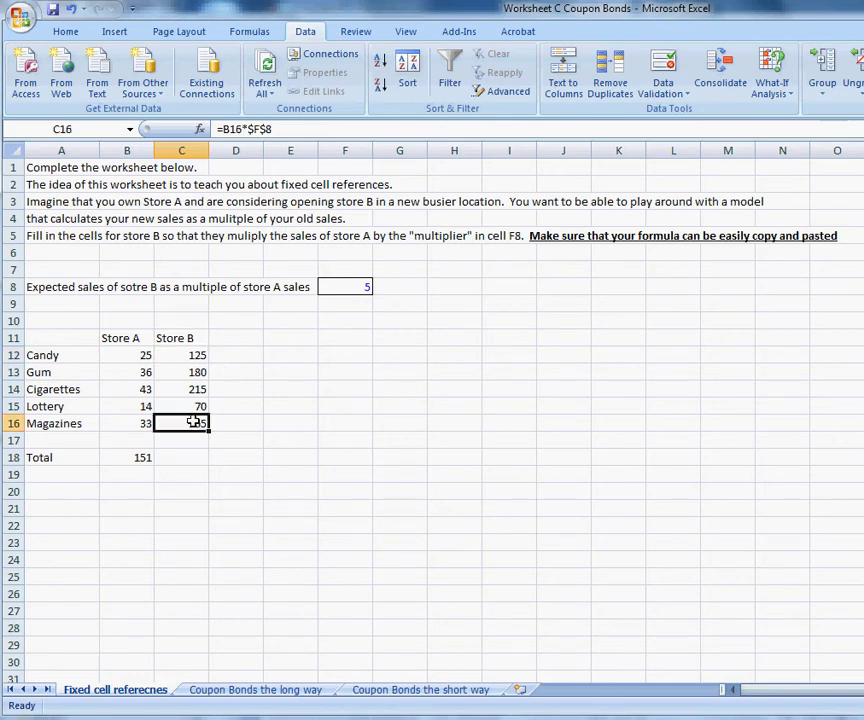
pyautogui.hotkey('ctrl', 'c')
pyautogui.press('Down')
pyautogui.press('Down')
pyautogui.hotkey('ctrl', 'v')
pyautogui.press('Down')
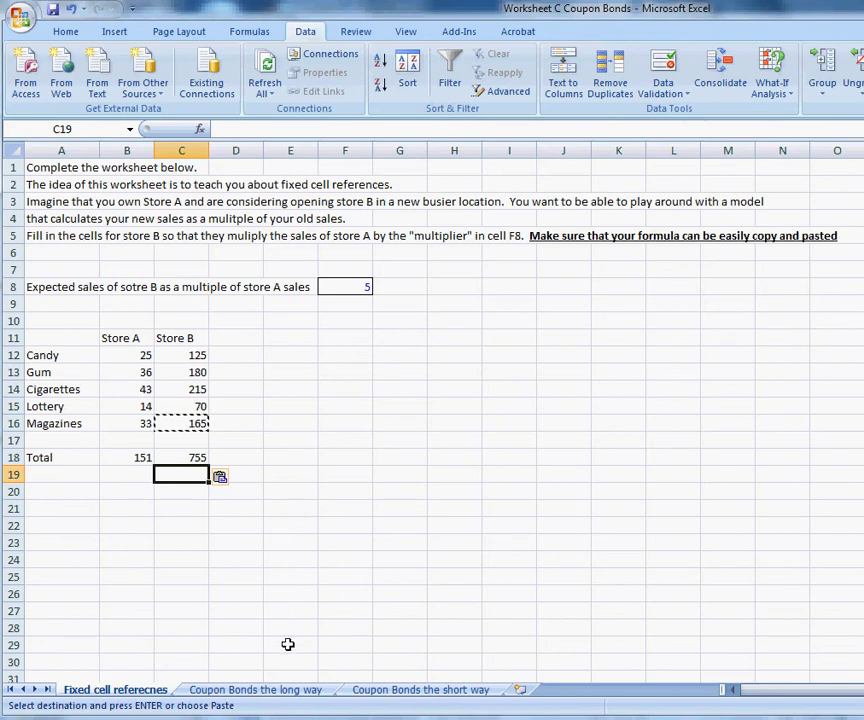
pyautogui.click(279, 692)
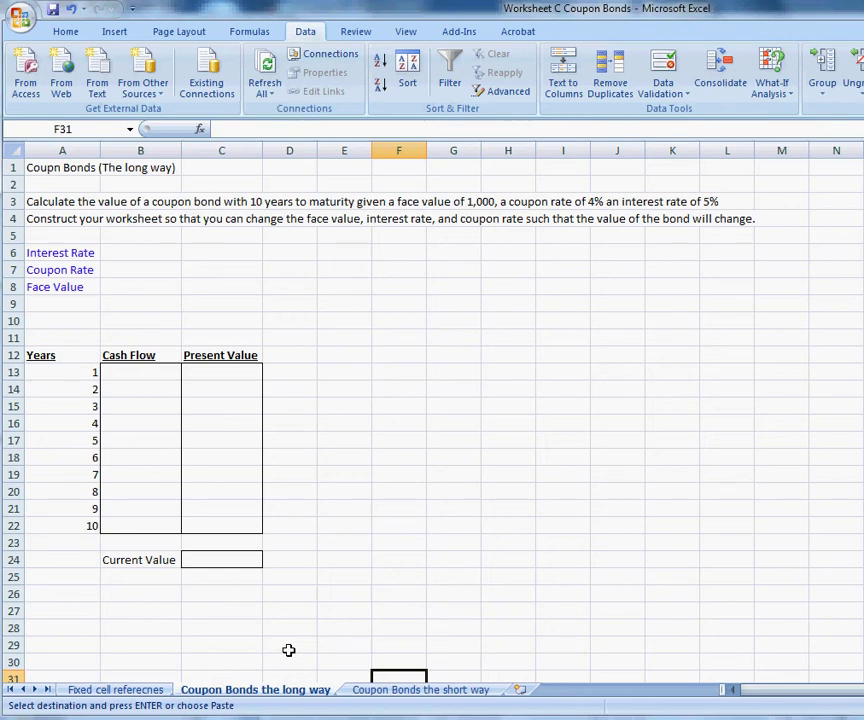
pyautogui.click(372, 689)
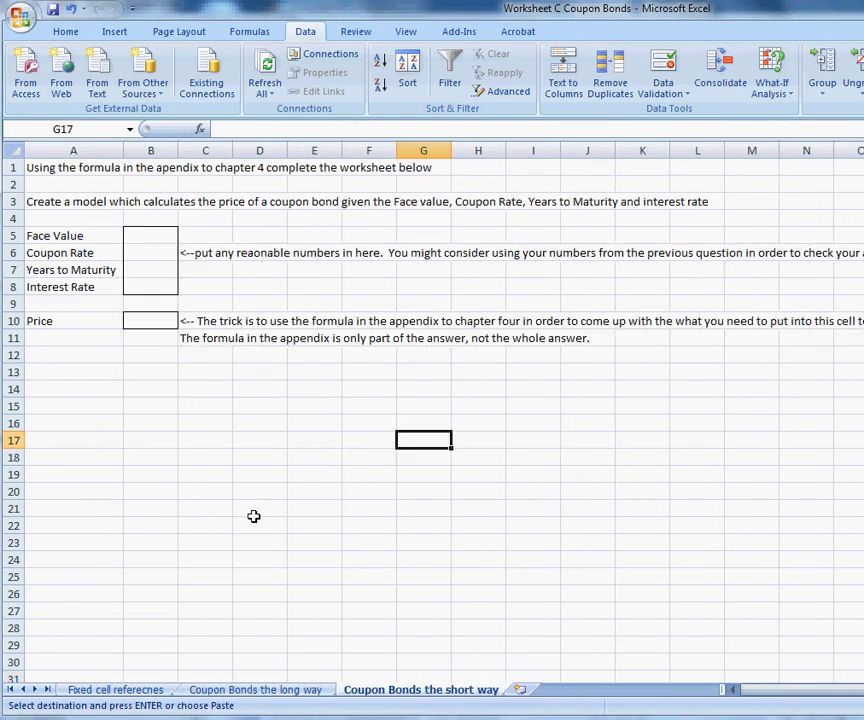
pyautogui.click(264, 692)
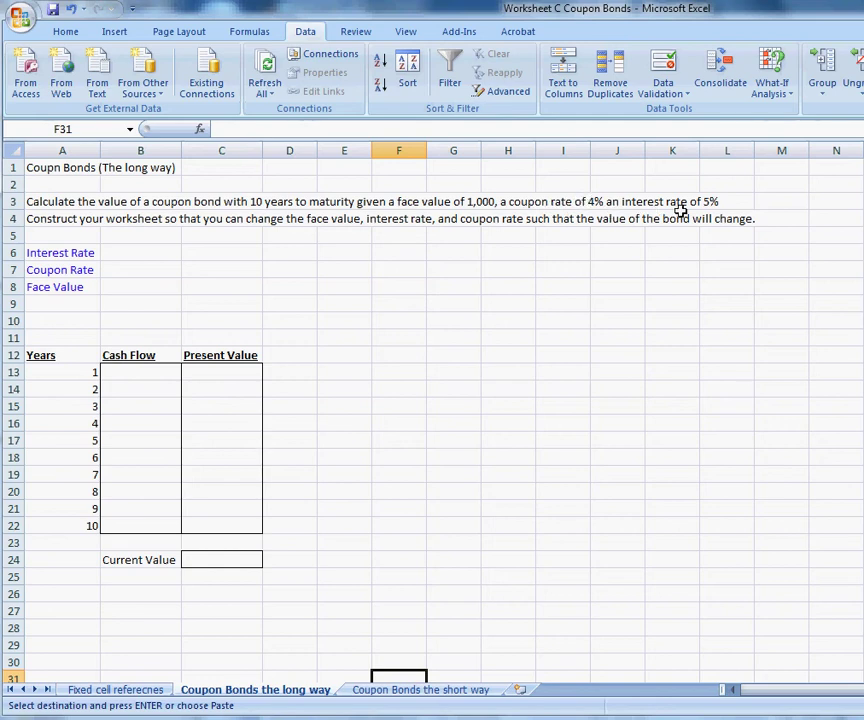
pyautogui.click(139, 257)
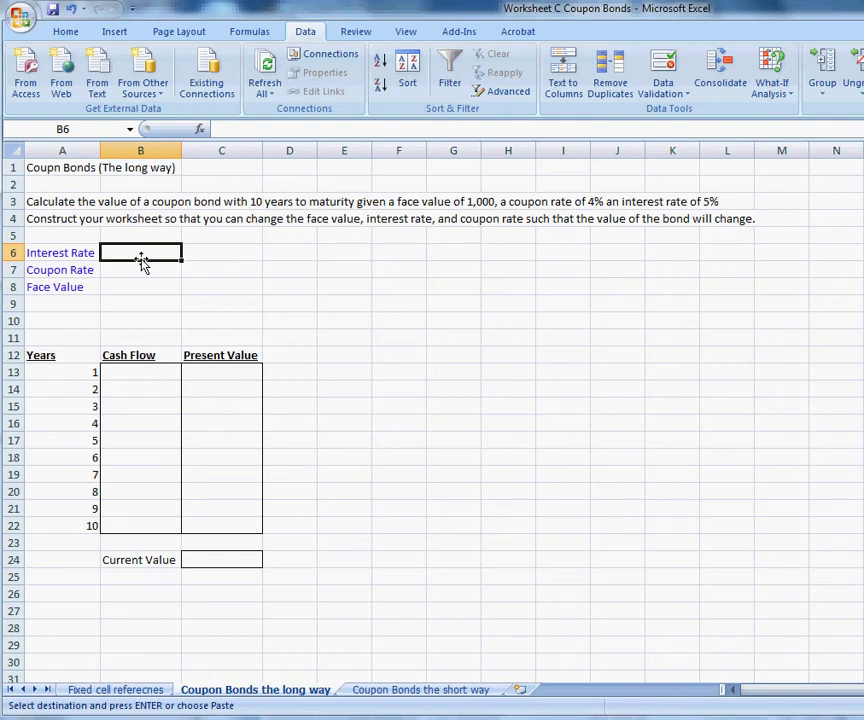
# Enter .05, .04 and 1000 into B6, B7 and B8 for the bond inputs
pyautogui.write('.05')
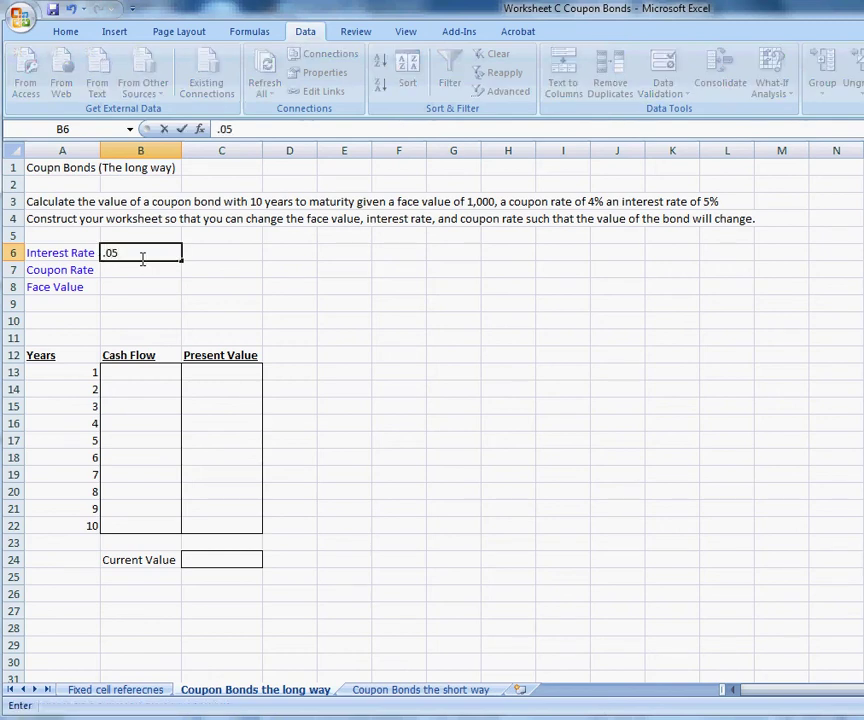
pyautogui.press('Return')
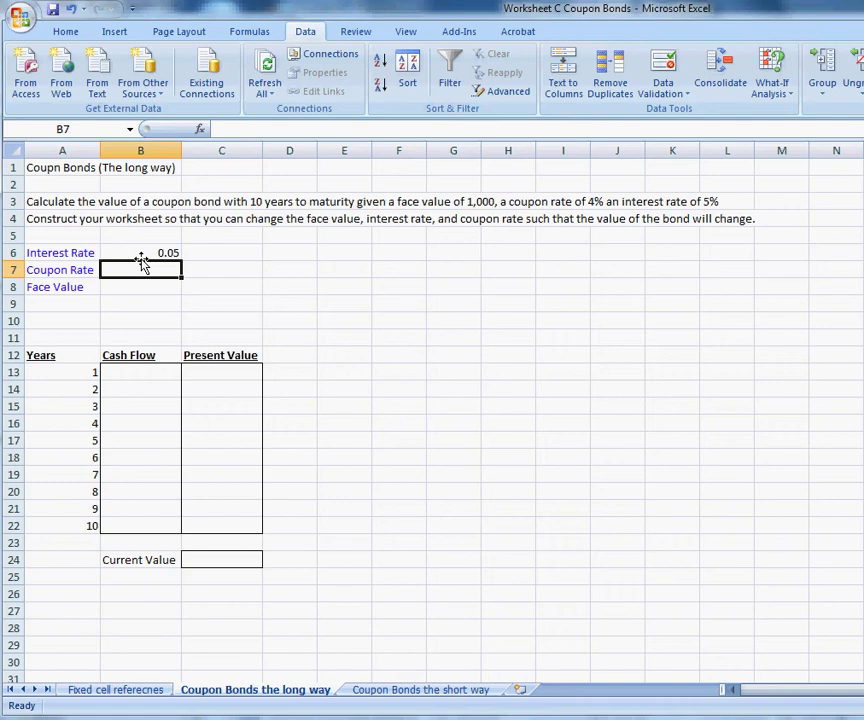
pyautogui.write('.04')
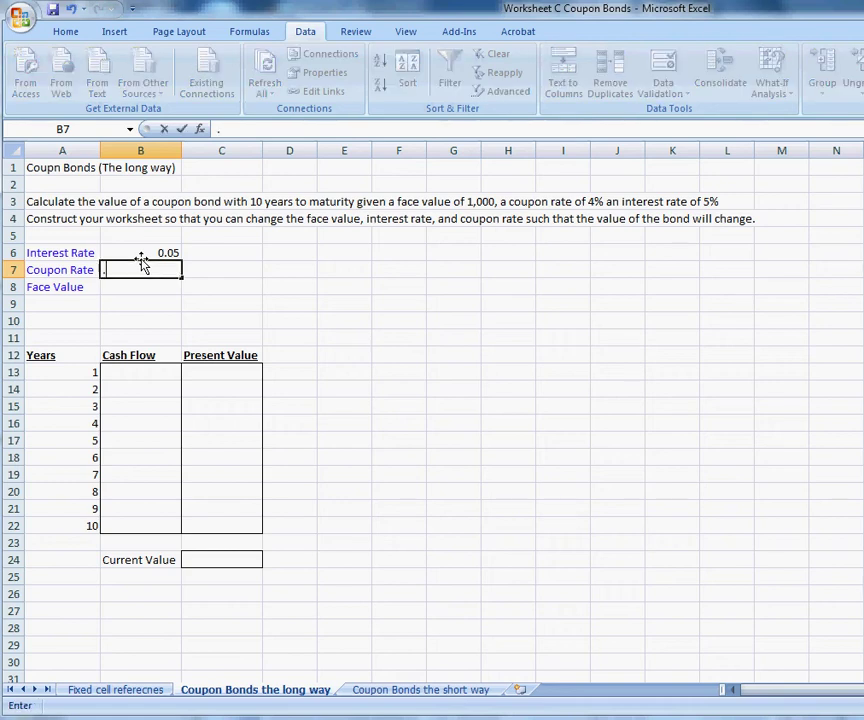
pyautogui.press('Return')
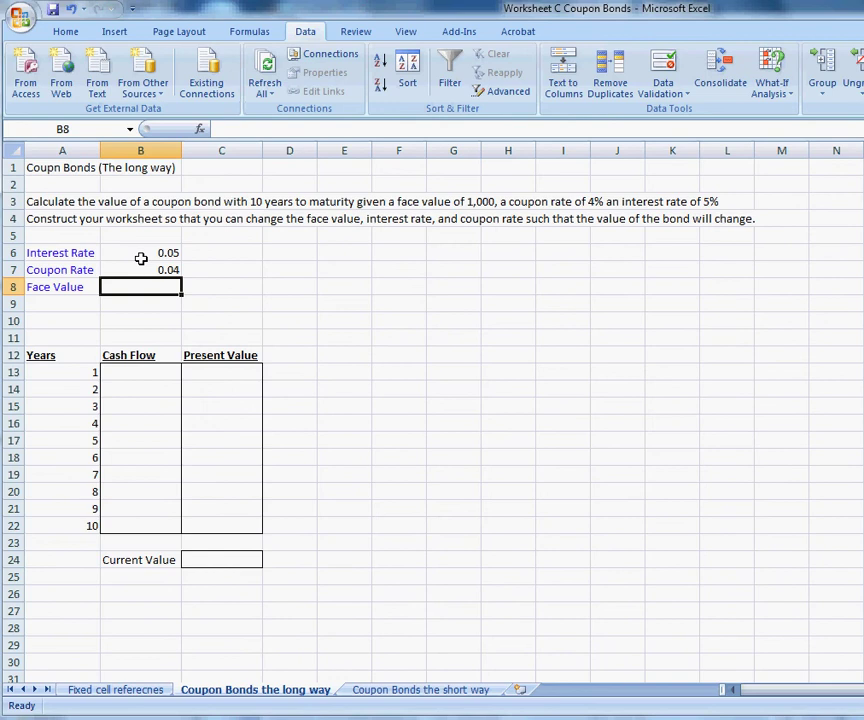
pyautogui.write('1000')
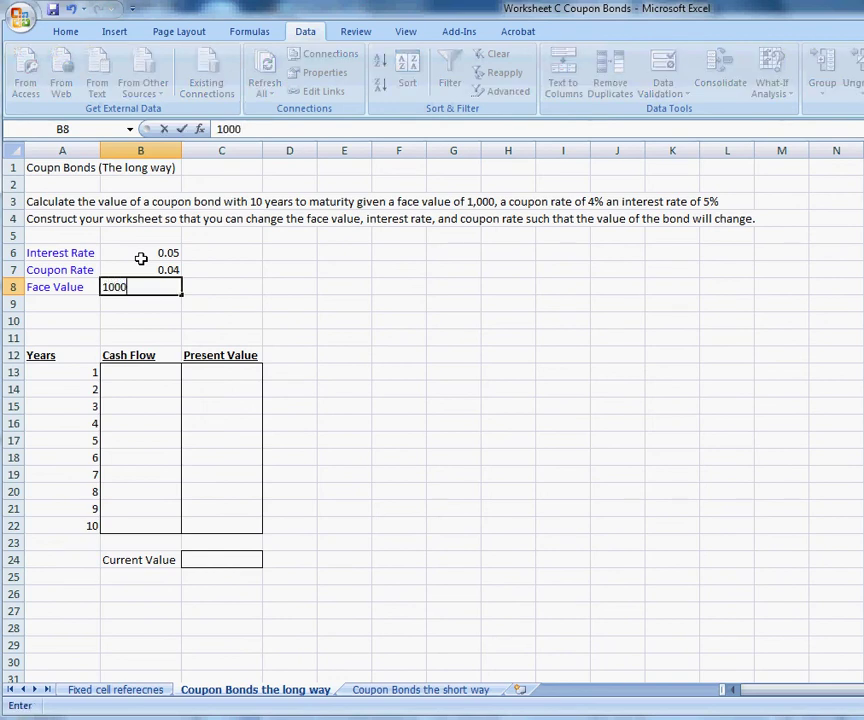
pyautogui.press('Return')
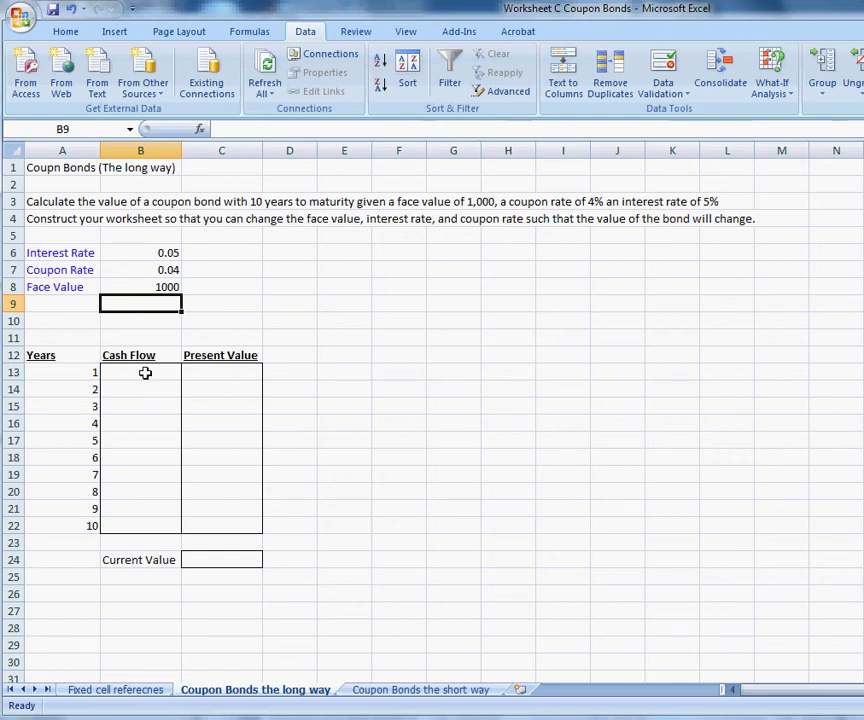
# Enter =B8*B7 in year-1 Cash Flow cell B13 to show 40, then reopen it for editing
pyautogui.click(145, 373)
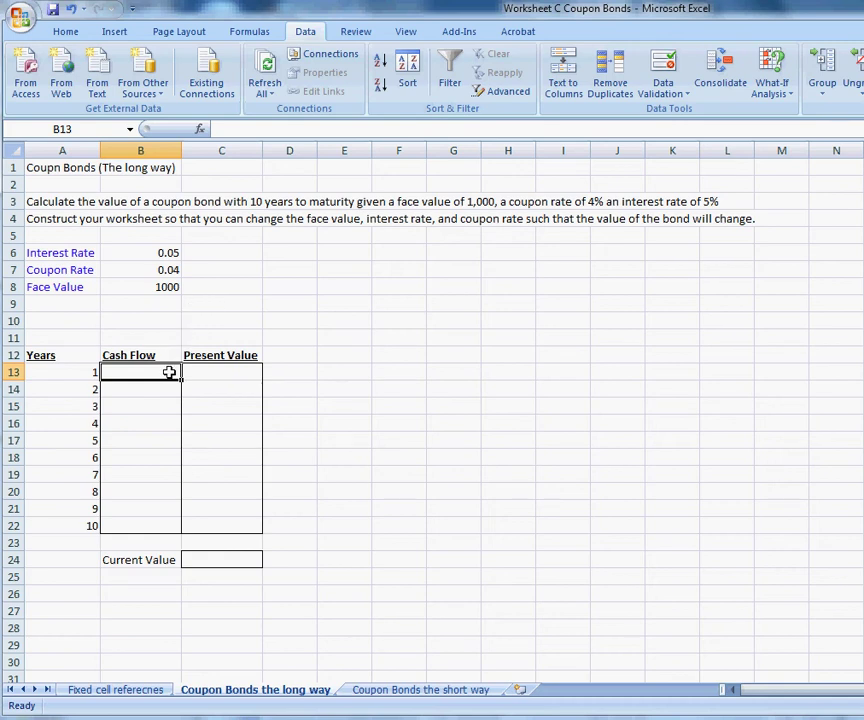
pyautogui.write('=')
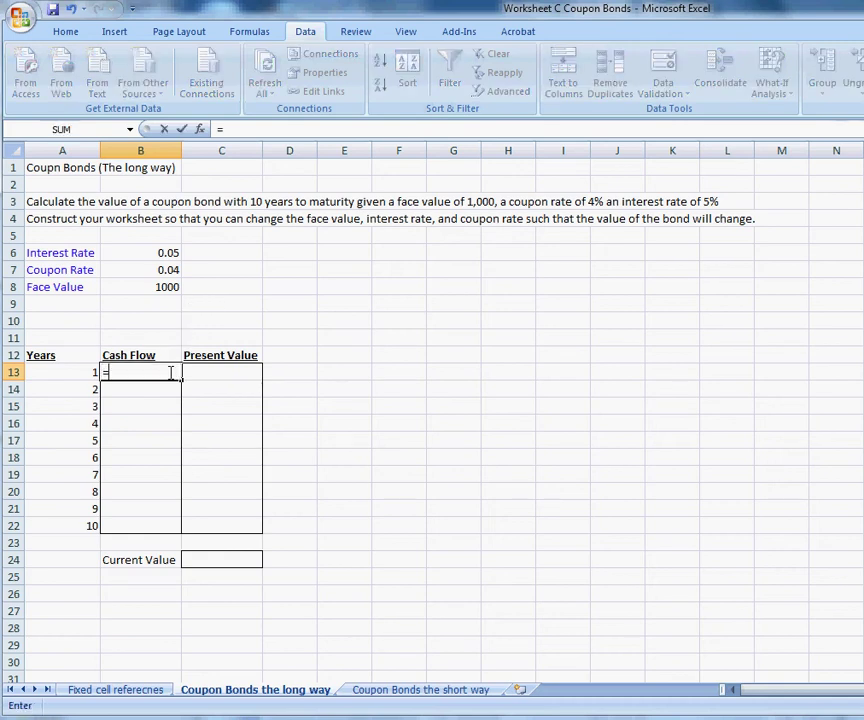
pyautogui.click(165, 287)
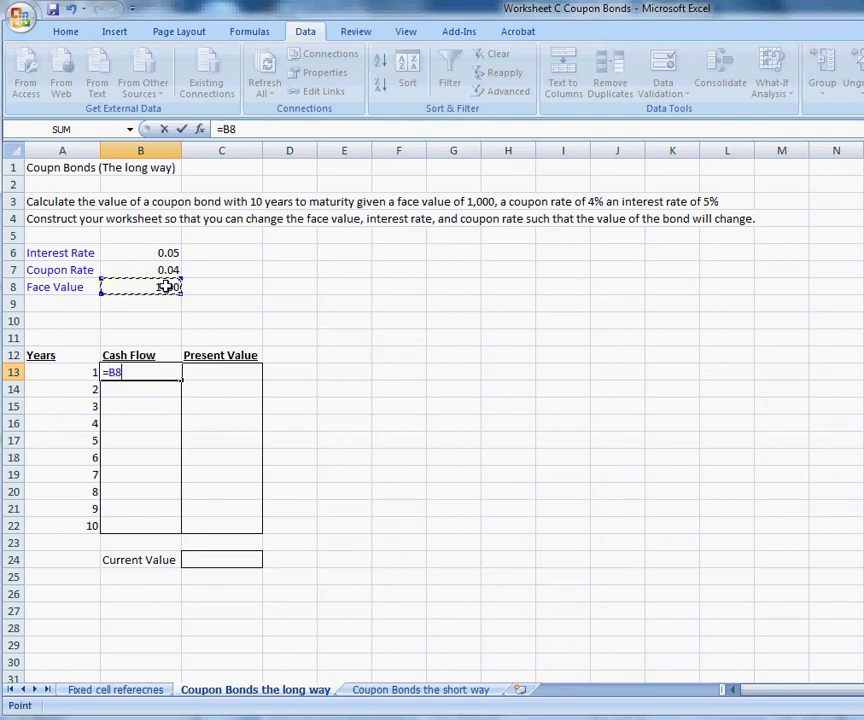
pyautogui.write('*')
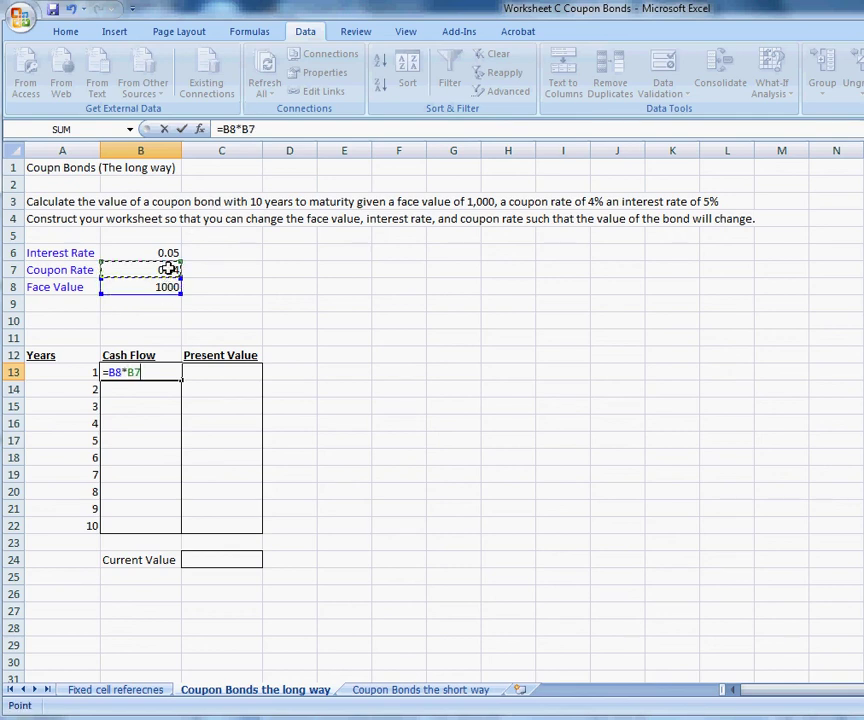
pyautogui.press('Return')
pyautogui.click(156, 372)
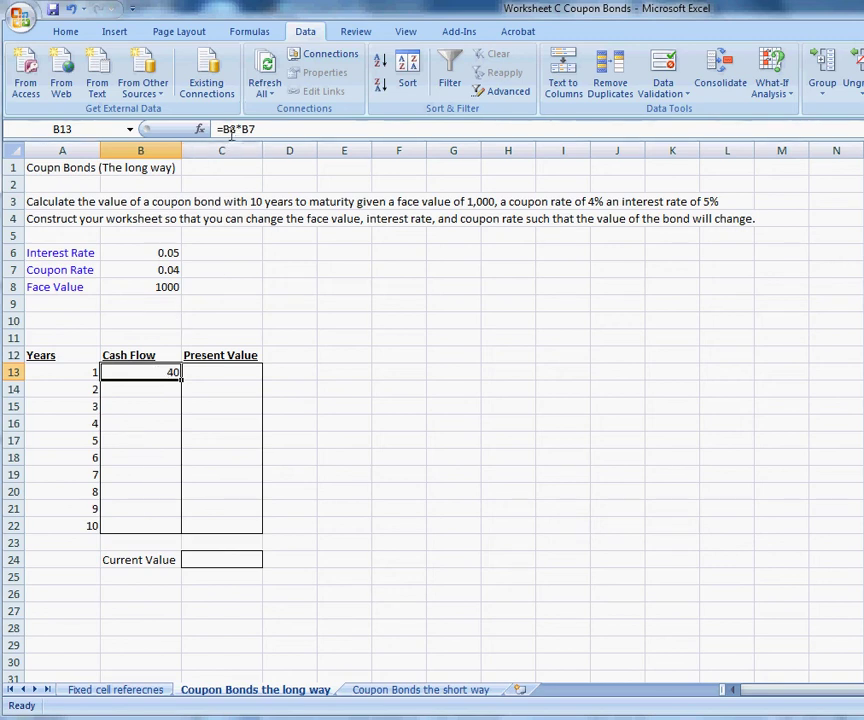
pyautogui.press('F2')
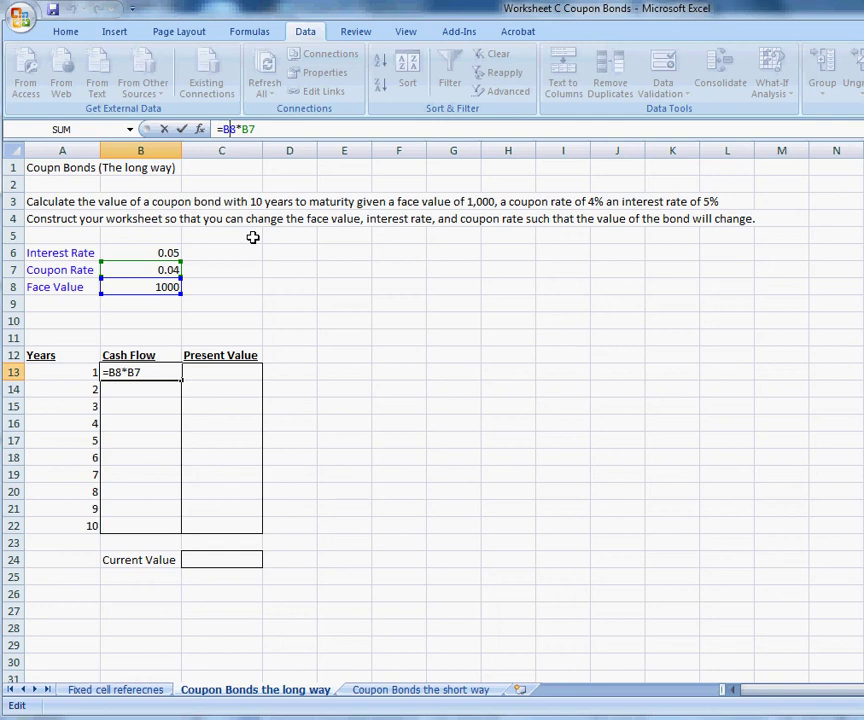
# Change the B13 formula to =$B$8*$B$7 with absolute references
pyautogui.press('F4')
pyautogui.click(253, 130)
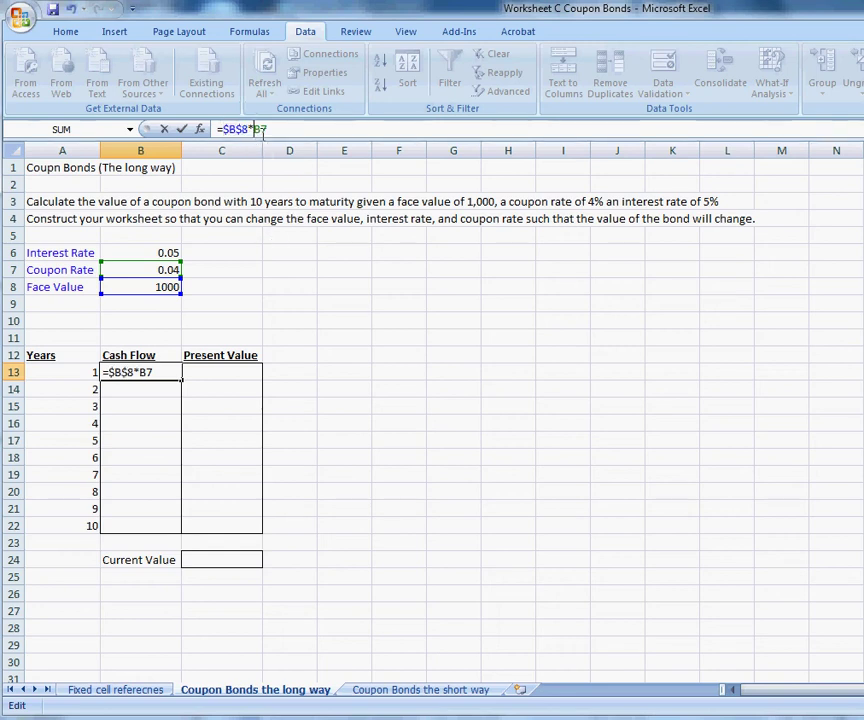
pyautogui.press('F4')
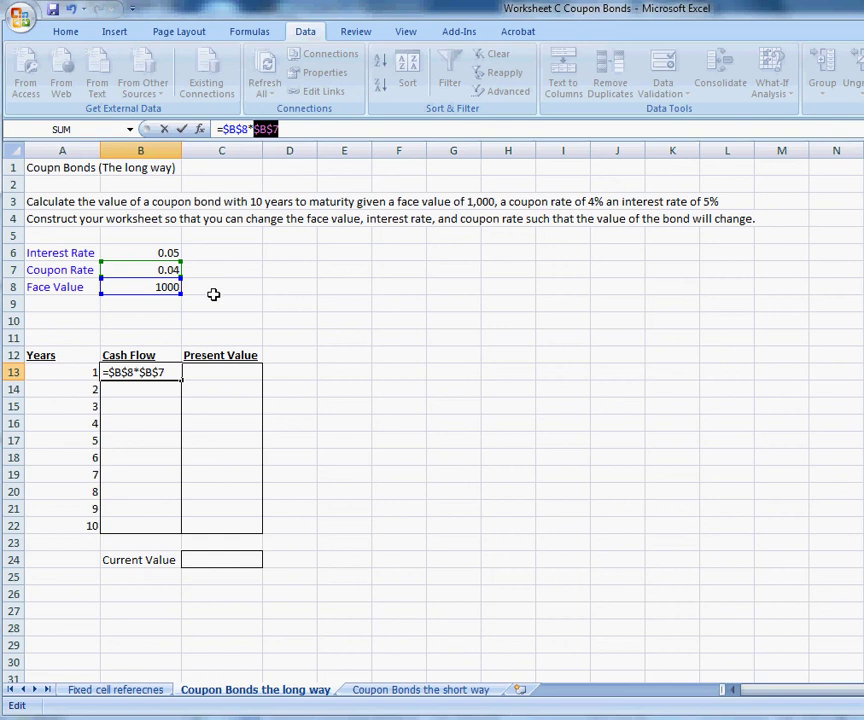
pyautogui.click(213, 290)
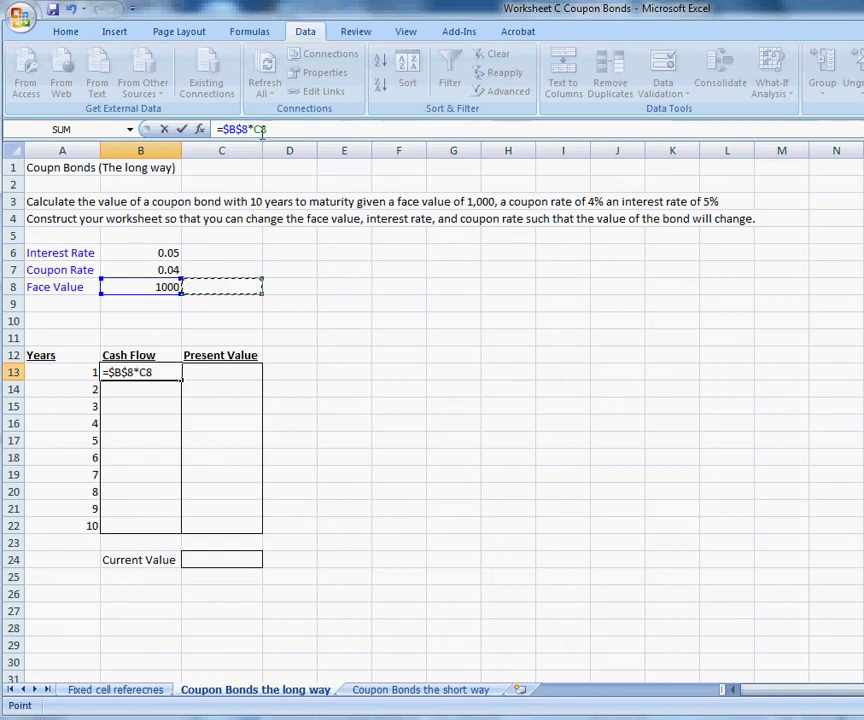
pyautogui.press('Escape')
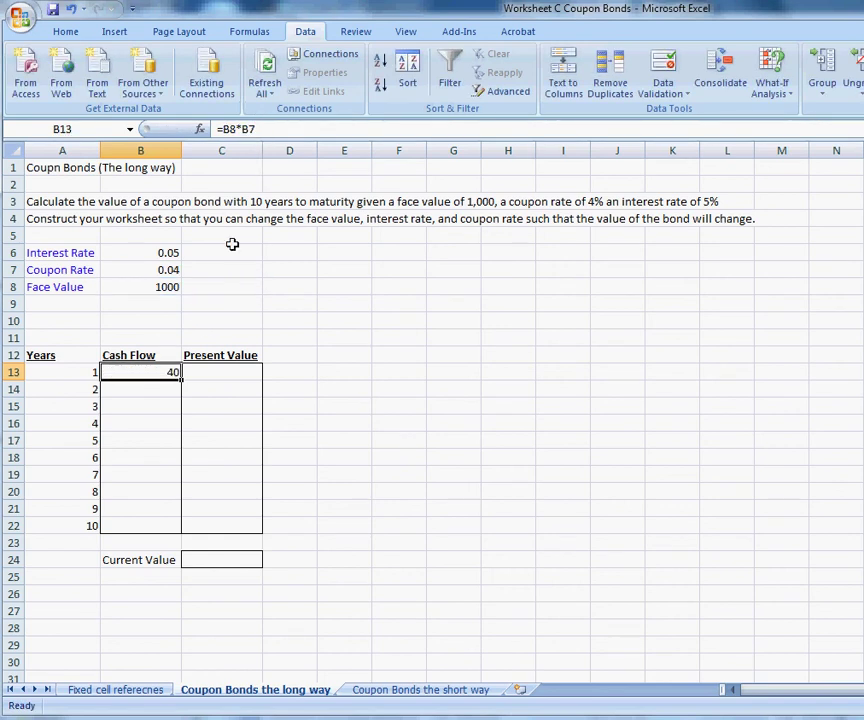
pyautogui.click(227, 129)
pyautogui.press('F4')
pyautogui.click(260, 129)
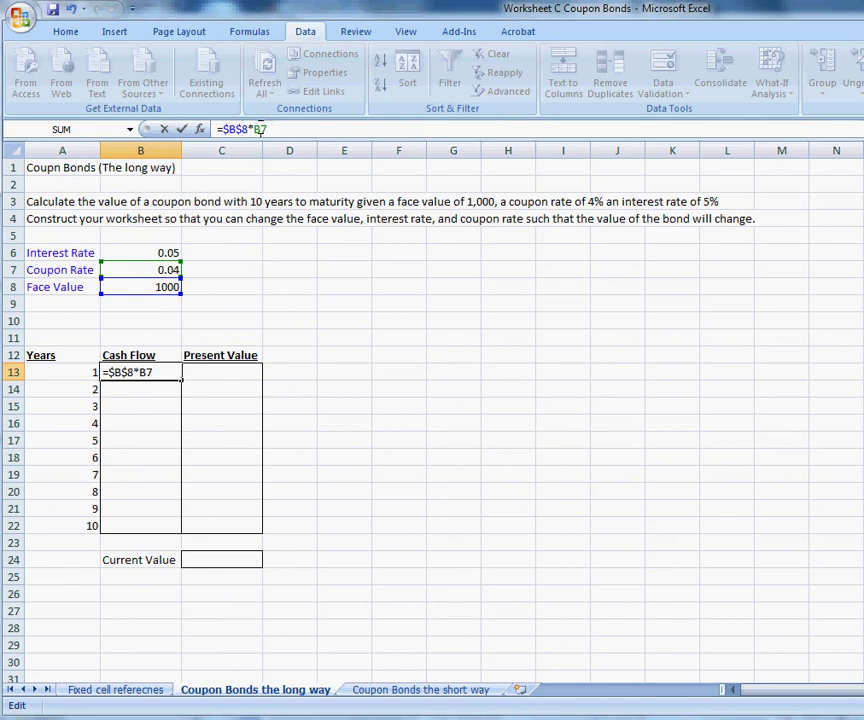
pyautogui.press('F4')
pyautogui.press('Return')
# Copy the B13 formula down to B14:B22 so every year's Cash Flow shows 40
pyautogui.click(161, 372)
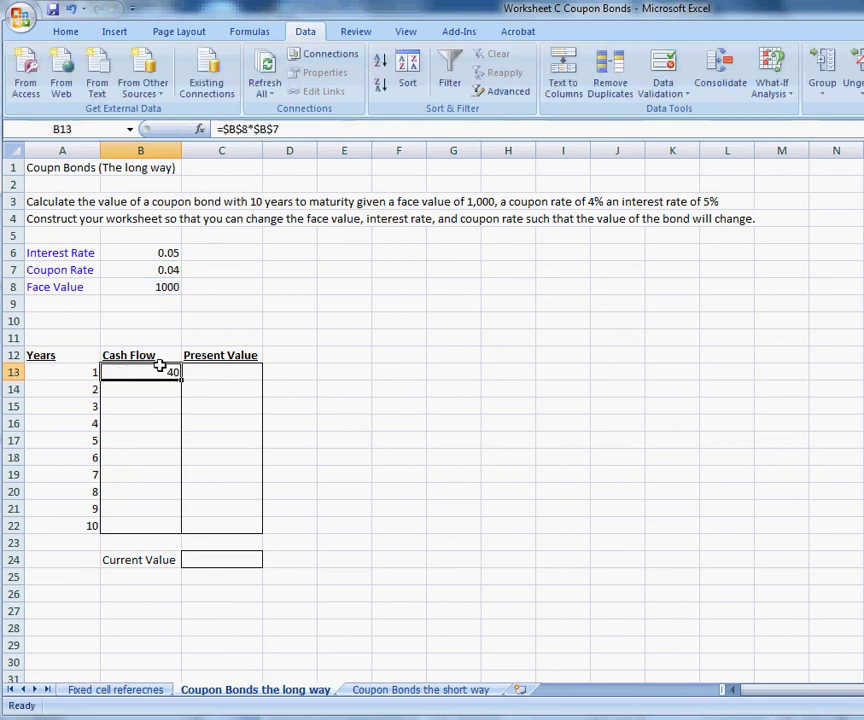
pyautogui.hotkey('ctrl', 'c')
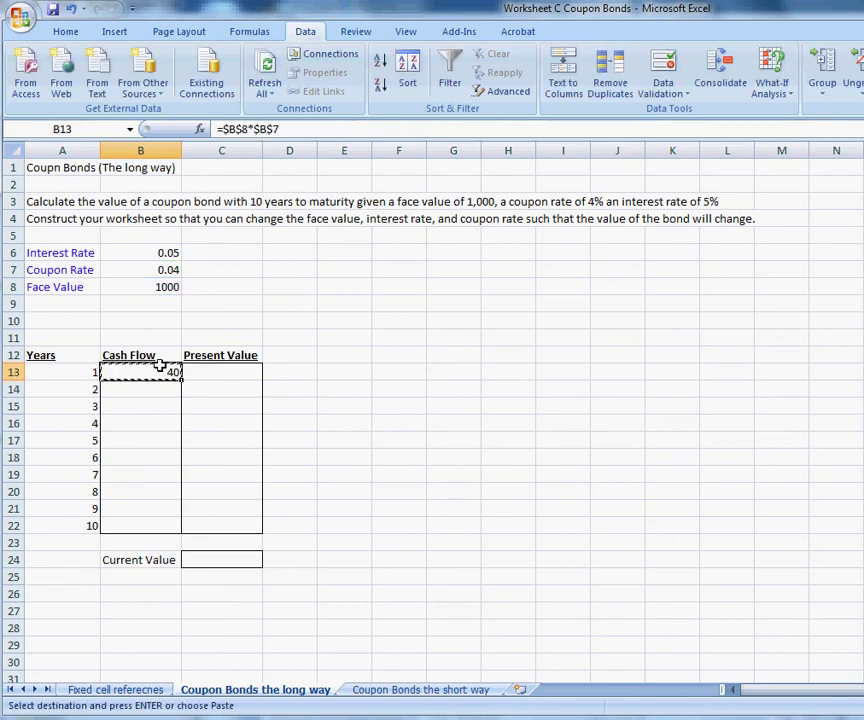
pyautogui.press('Down')
pyautogui.hotkey('shift', 'Down')
pyautogui.hotkey('shift', 'Down')
pyautogui.hotkey('shift', 'Down')
pyautogui.hotkey('shift', 'Down')
pyautogui.hotkey('shift', 'Down')
pyautogui.hotkey('shift', 'Down')
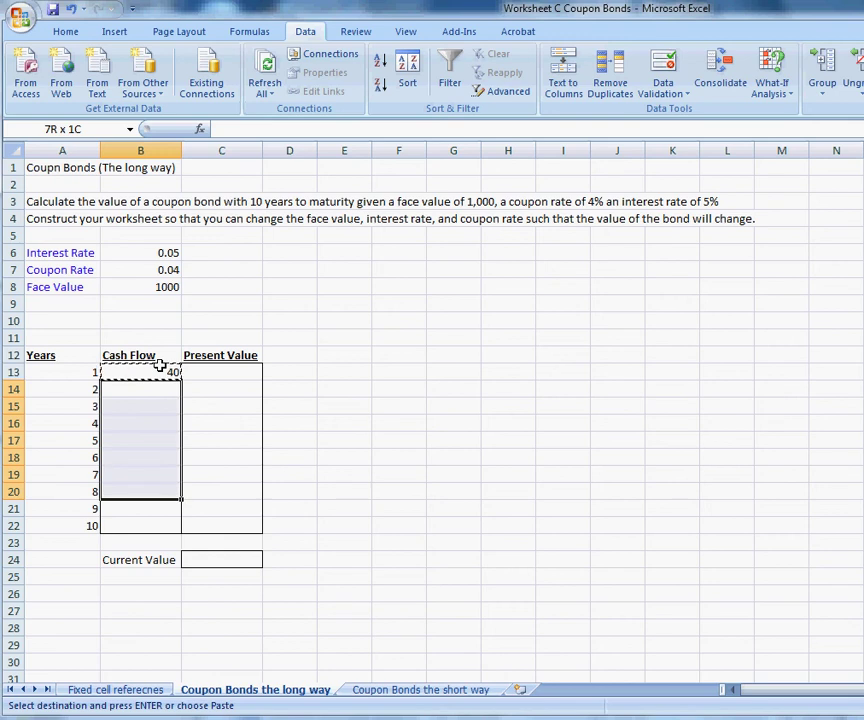
pyautogui.hotkey('shift', 'Down')
pyautogui.hotkey('shift', 'Down')
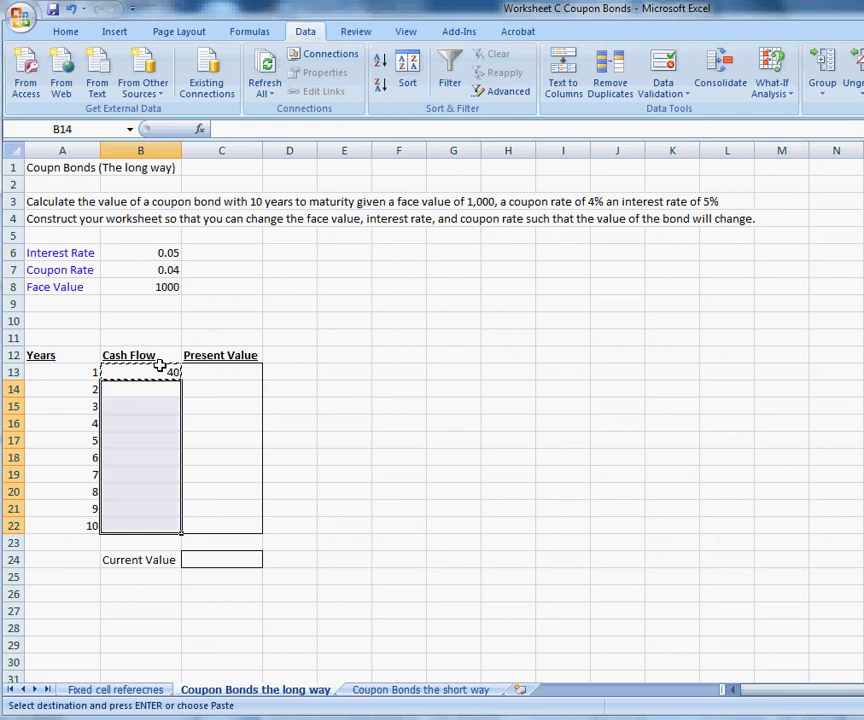
pyautogui.hotkey('ctrl', 'v')
pyautogui.press('Down')
pyautogui.press('Down')
pyautogui.press('Down')
pyautogui.press('Down')
pyautogui.press('Down')
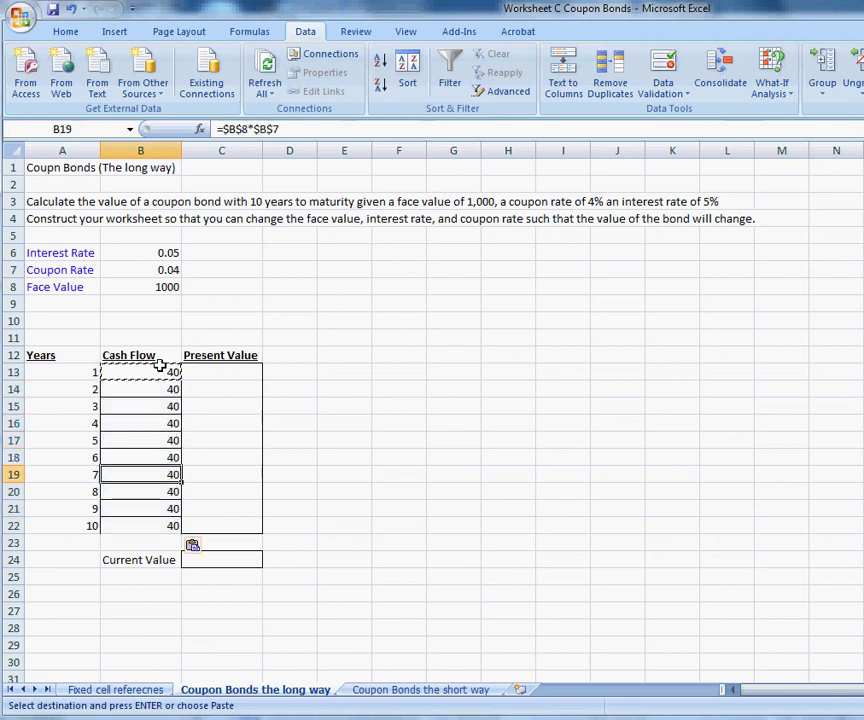
pyautogui.press('Up')
pyautogui.press('Up')
pyautogui.press('Up')
pyautogui.press('Up')
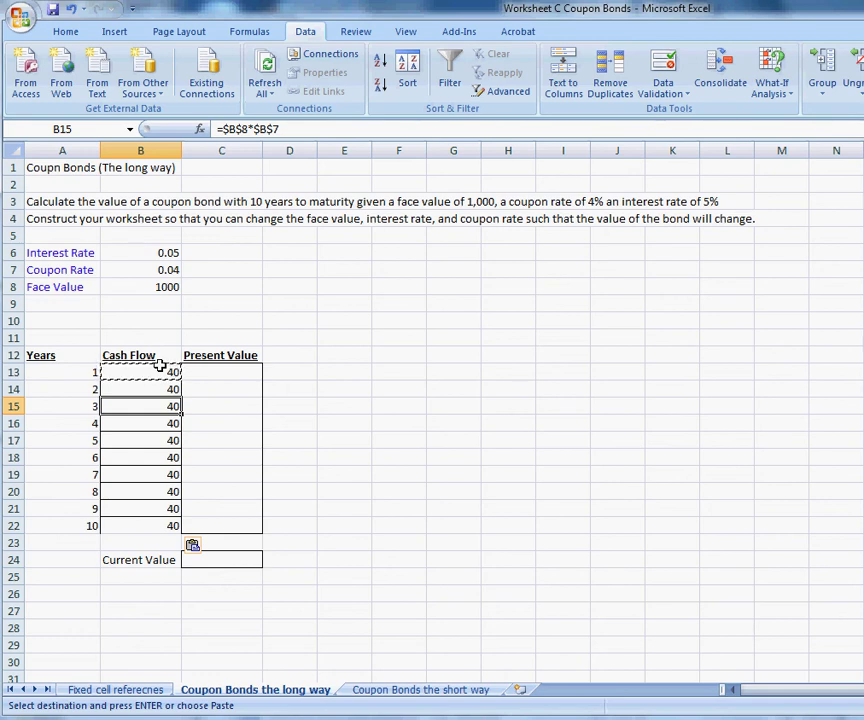
# Select and copy the Present Value cells, then reselect the Cash Flow cells
pyautogui.press('Right')
pyautogui.press('Up')
pyautogui.press('Up')
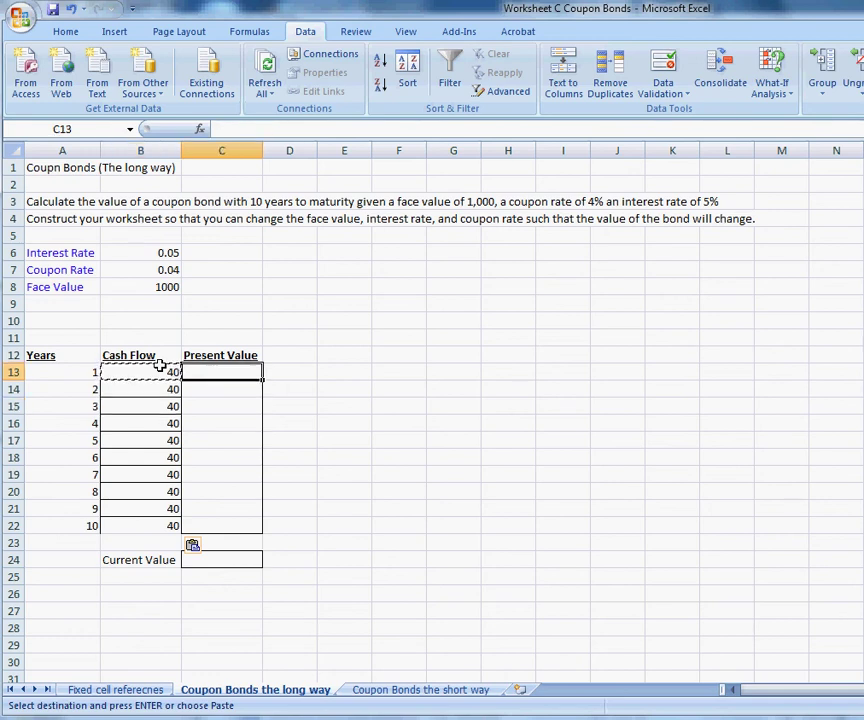
pyautogui.hotkey('shift', 'Down')
pyautogui.hotkey('shift', 'Down')
pyautogui.hotkey('shift', 'Down')
pyautogui.hotkey('shift', 'Down')
pyautogui.hotkey('shift', 'Down')
pyautogui.hotkey('shift', 'Down')
pyautogui.hotkey('shift', 'Down')
pyautogui.hotkey('shift', 'Down')
pyautogui.hotkey('shift', 'Down')
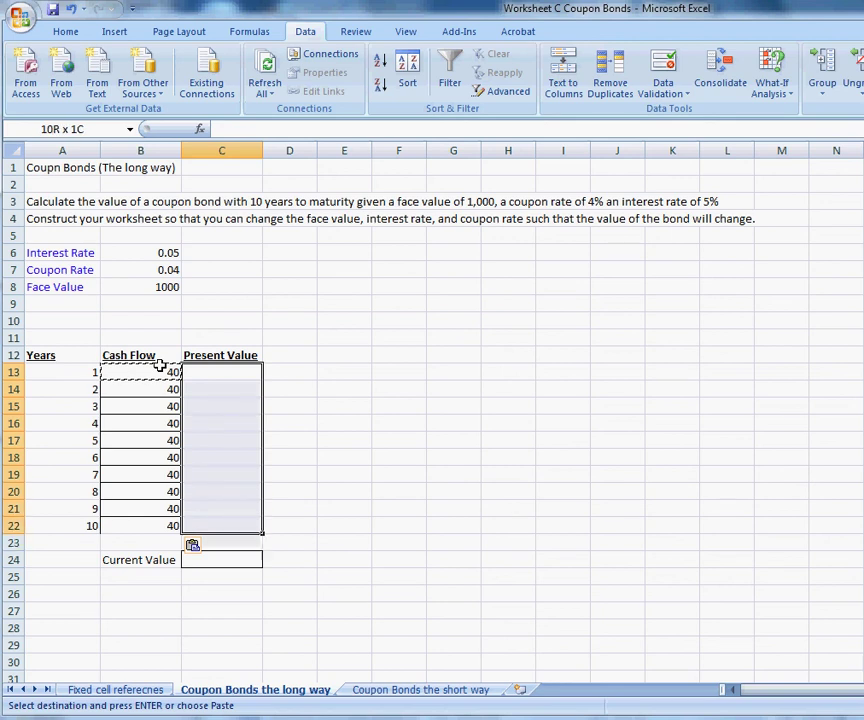
pyautogui.hotkey('ctrl', 'c')
pyautogui.press('Left')
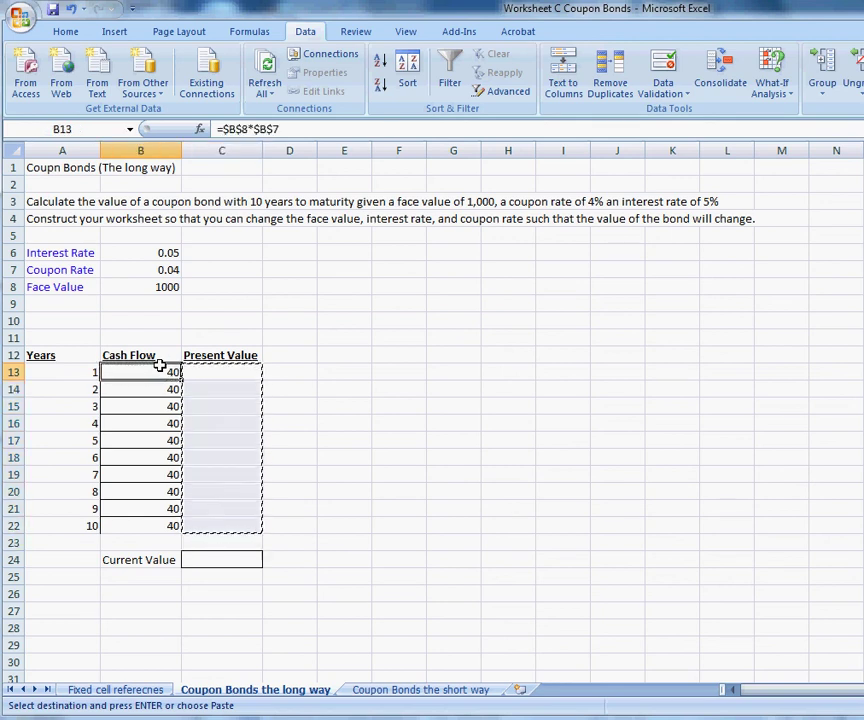
pyautogui.hotkey('shift', 'Down')
pyautogui.hotkey('shift', 'Down')
pyautogui.hotkey('shift', 'Down')
pyautogui.hotkey('shift', 'Down')
pyautogui.hotkey('shift', 'Down')
pyautogui.hotkey('shift', 'Down')
pyautogui.hotkey('shift', 'Down')
pyautogui.hotkey('shift', 'Down')
pyautogui.hotkey('shift', 'Down')
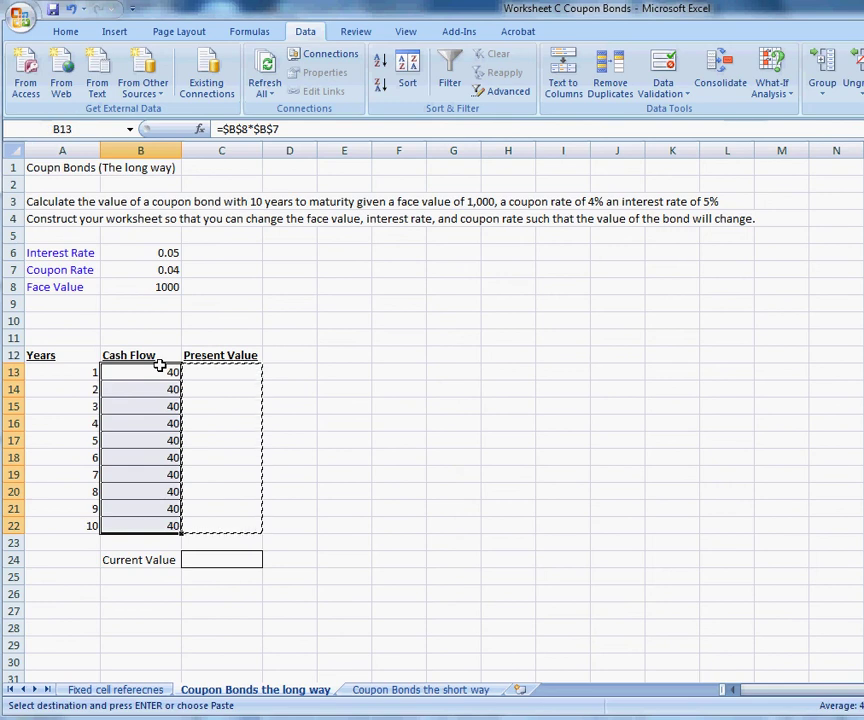
# Try pasting formats only onto the Cash Flow cells from the right-click Paste Special menu
pyautogui.rightClick(157, 378)
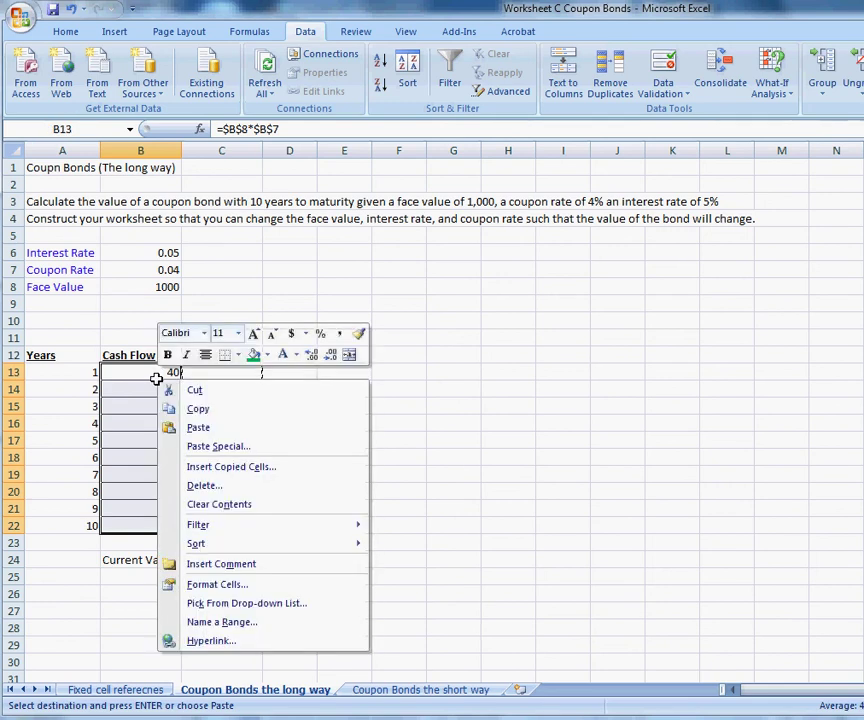
pyautogui.click(196, 410)
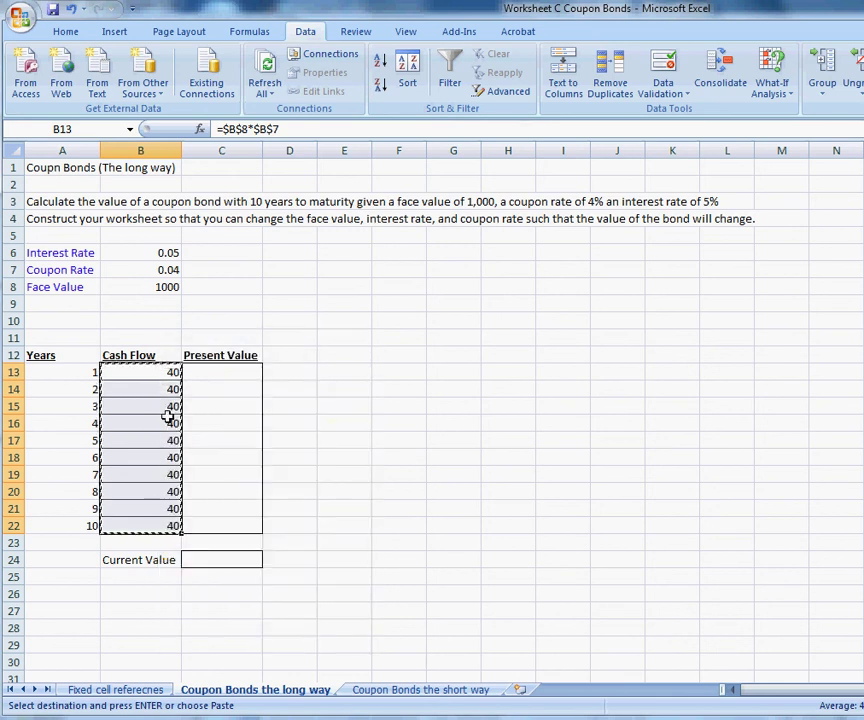
pyautogui.rightClick(169, 415)
pyautogui.click(225, 484)
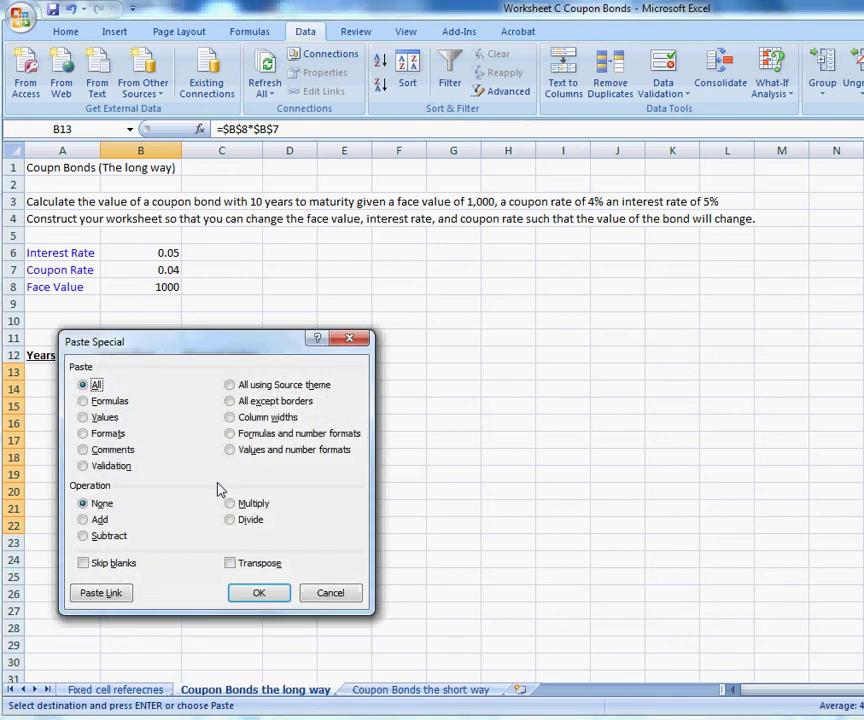
pyautogui.click(84, 434)
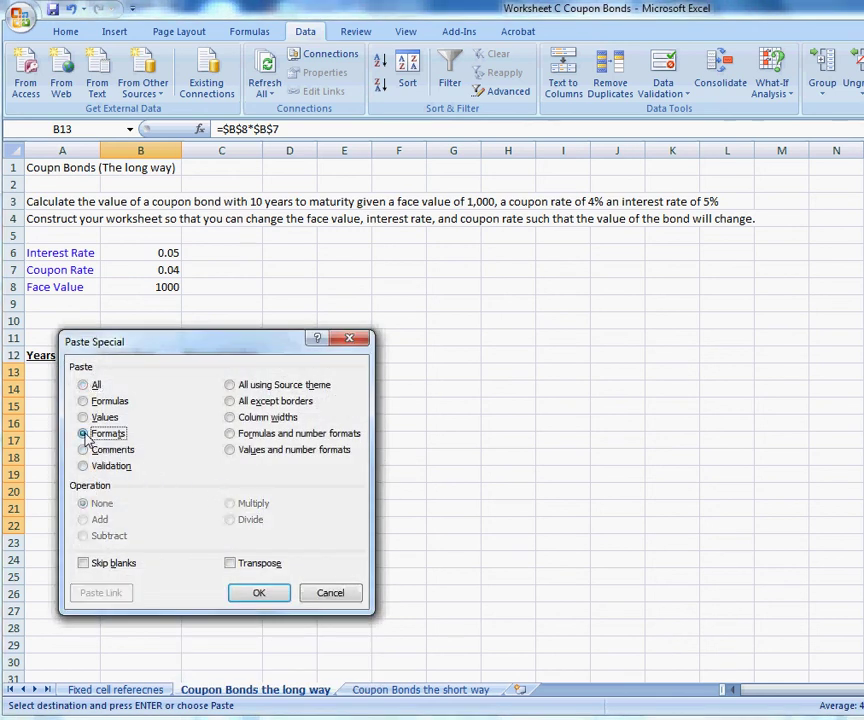
pyautogui.click(255, 592)
pyautogui.click(348, 524)
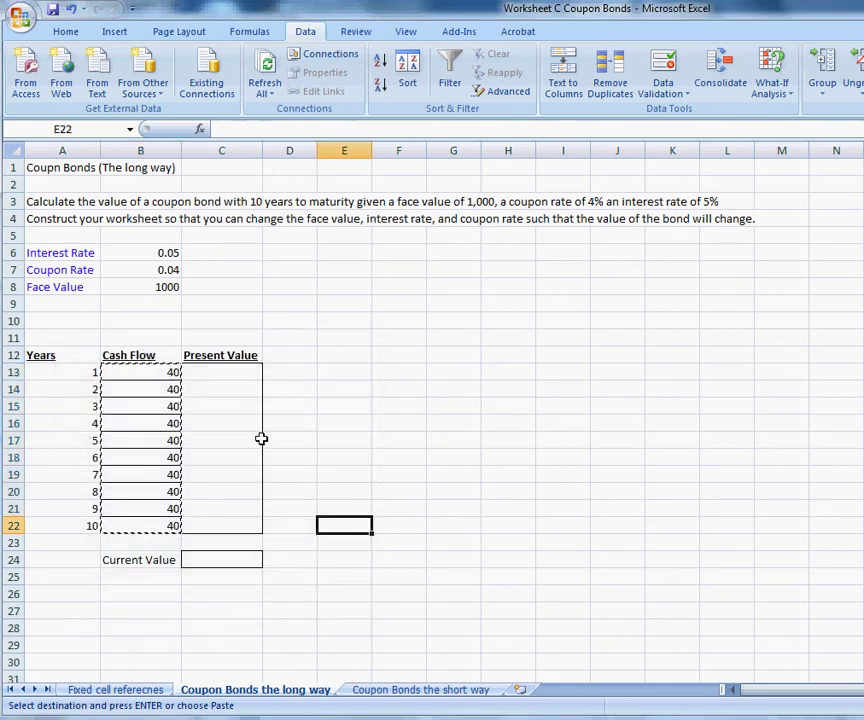
# Copy the bordered Present Value cells C13:C22
pyautogui.press('Right')
pyautogui.press('Left')
pyautogui.press('Left')
pyautogui.press('Escape')
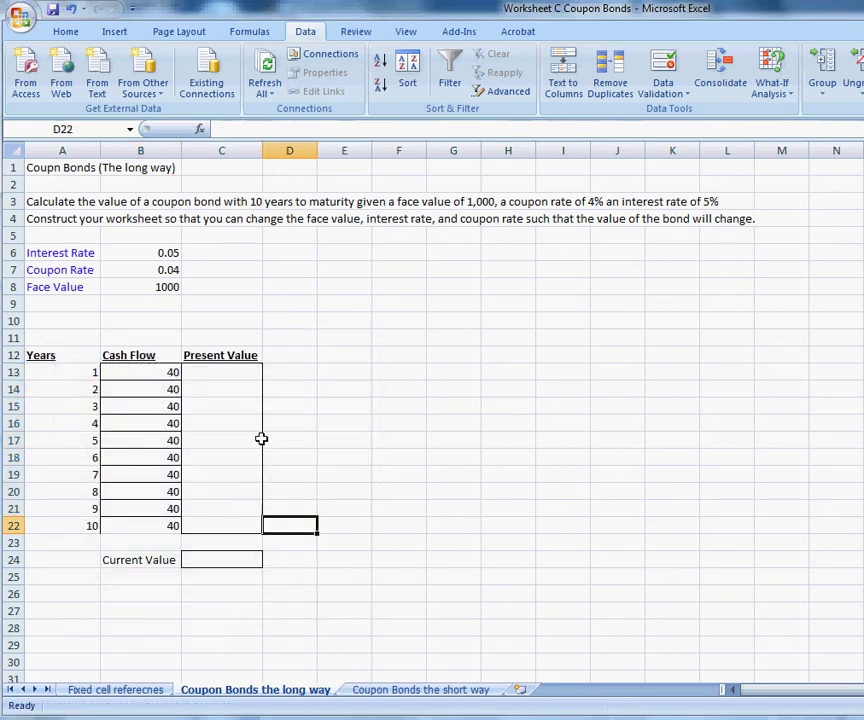
# Paste only the copied border formatting onto Cash Flow cells B13:B22, then clear the copy marquee
pyautogui.press('Left')
pyautogui.press('Up')
pyautogui.press('Down')
pyautogui.hotkey('shift', 'Up')
pyautogui.hotkey('shift', 'Up')
pyautogui.hotkey('shift', 'Up')
pyautogui.hotkey('shift', 'Up')
pyautogui.hotkey('shift', 'Up')
pyautogui.hotkey('shift', 'Up')
pyautogui.hotkey('shift', 'Up')
pyautogui.hotkey('shift', 'Up')
pyautogui.hotkey('shift', 'Up')
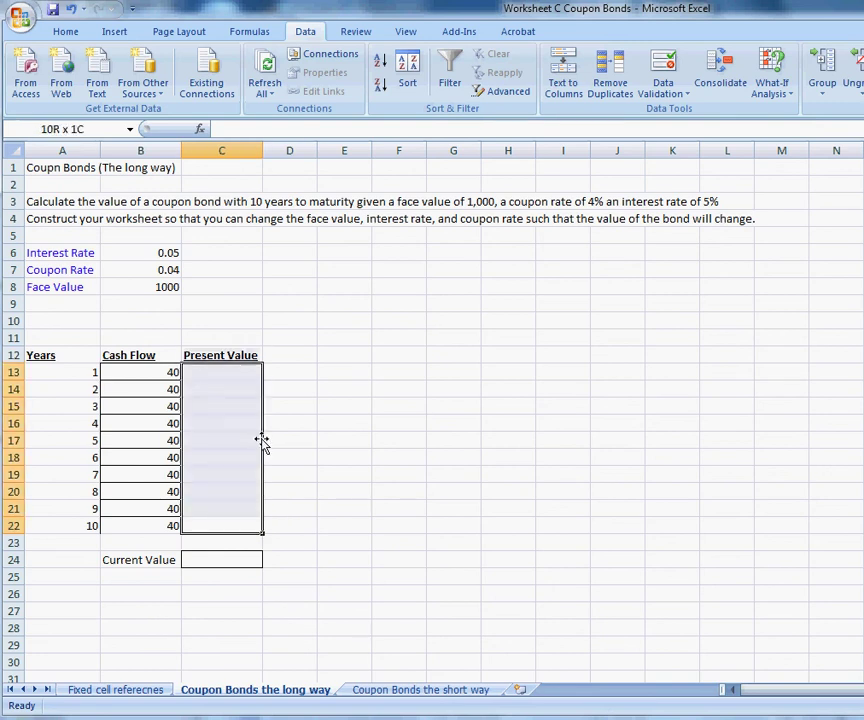
pyautogui.hotkey('ctrl', 'c')
pyautogui.press('Left')
pyautogui.press('Up')
pyautogui.press('Up')
pyautogui.press('Up')
pyautogui.press('Up')
pyautogui.press('Up')
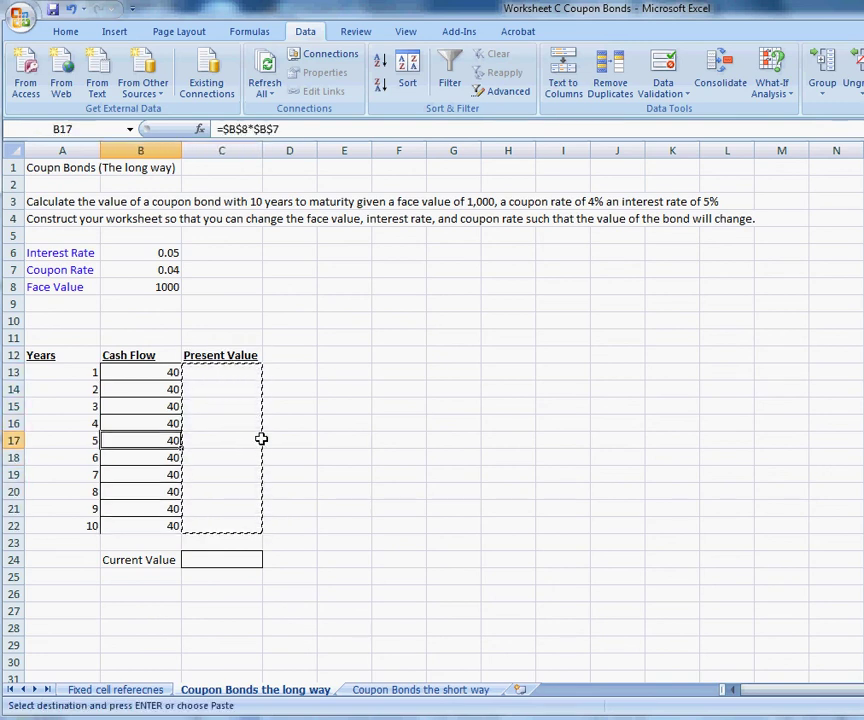
pyautogui.press('Up')
pyautogui.press('Up')
pyautogui.press('Up')
pyautogui.press('Up')
pyautogui.hotkey('shift', 'Down')
pyautogui.hotkey('shift', 'Down')
pyautogui.hotkey('shift', 'Down')
pyautogui.hotkey('shift', 'Down')
pyautogui.hotkey('shift', 'Down')
pyautogui.hotkey('shift', 'Down')
pyautogui.hotkey('shift', 'Down')
pyautogui.hotkey('shift', 'Down')
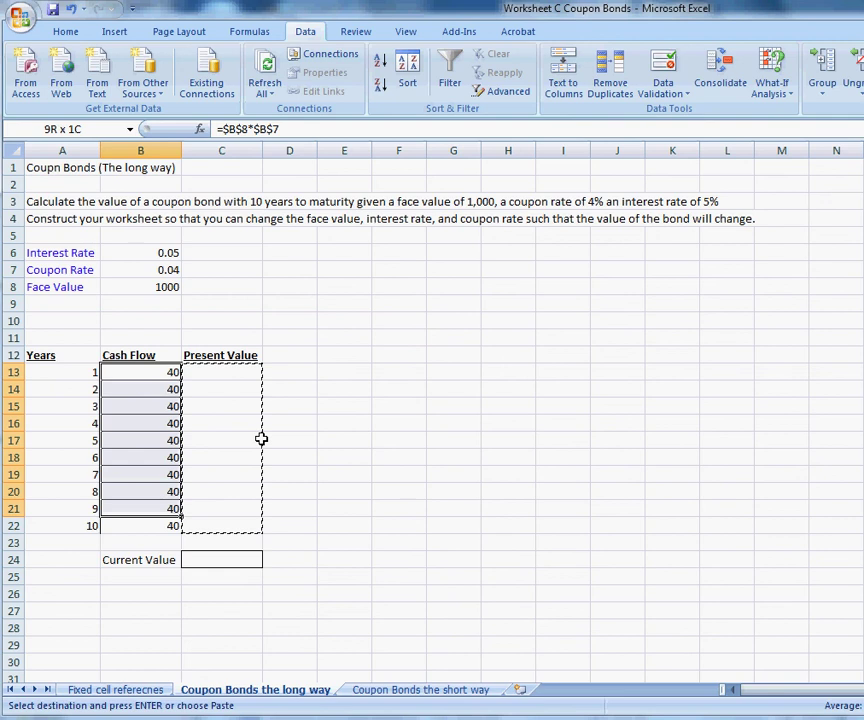
pyautogui.hotkey('shift', 'Down')
pyautogui.hotkey('alt', 'e')
pyautogui.press('s')
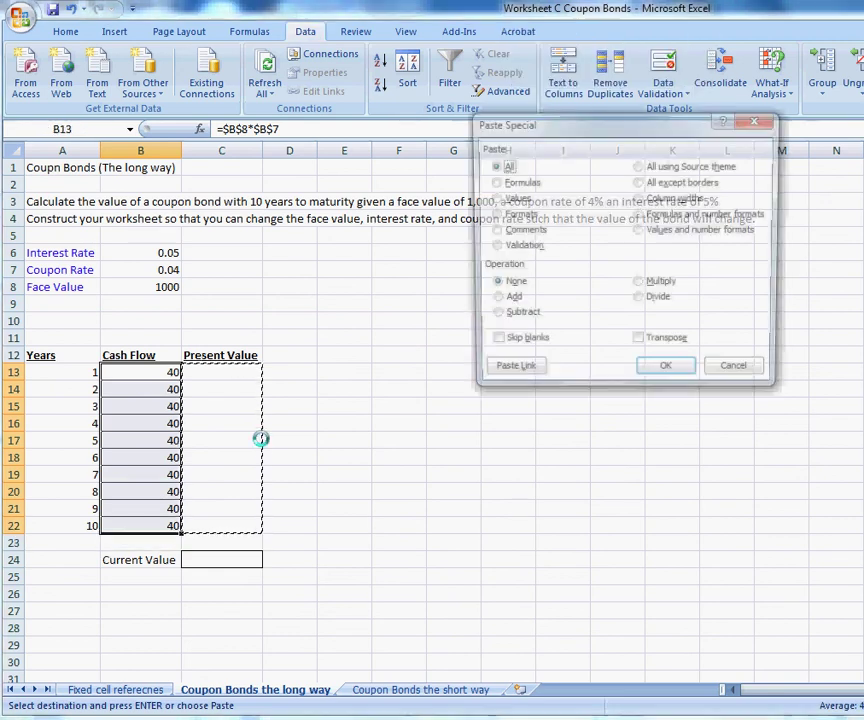
pyautogui.press('t')
pyautogui.press('Return')
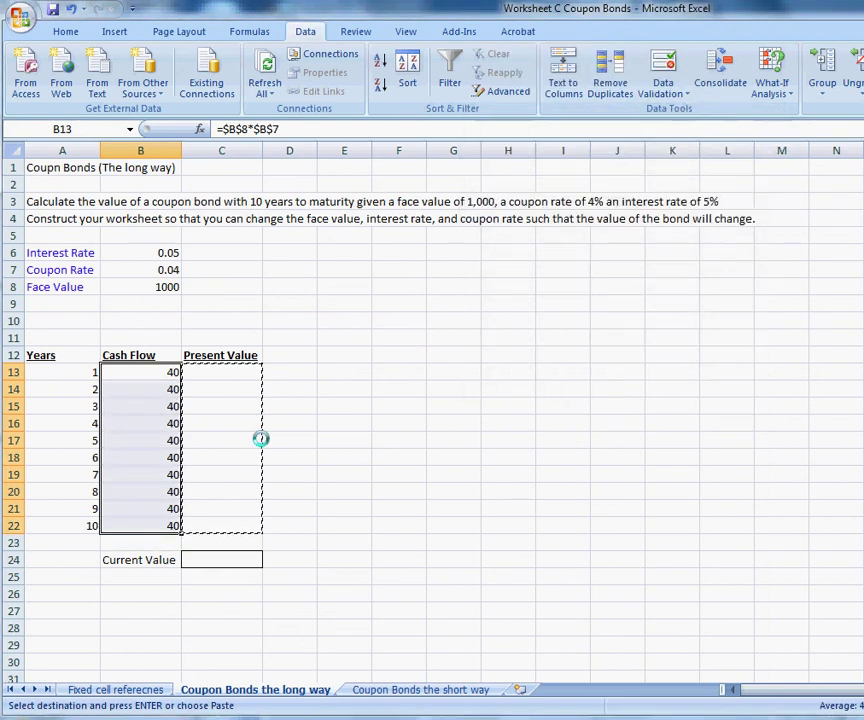
pyautogui.click(340, 508)
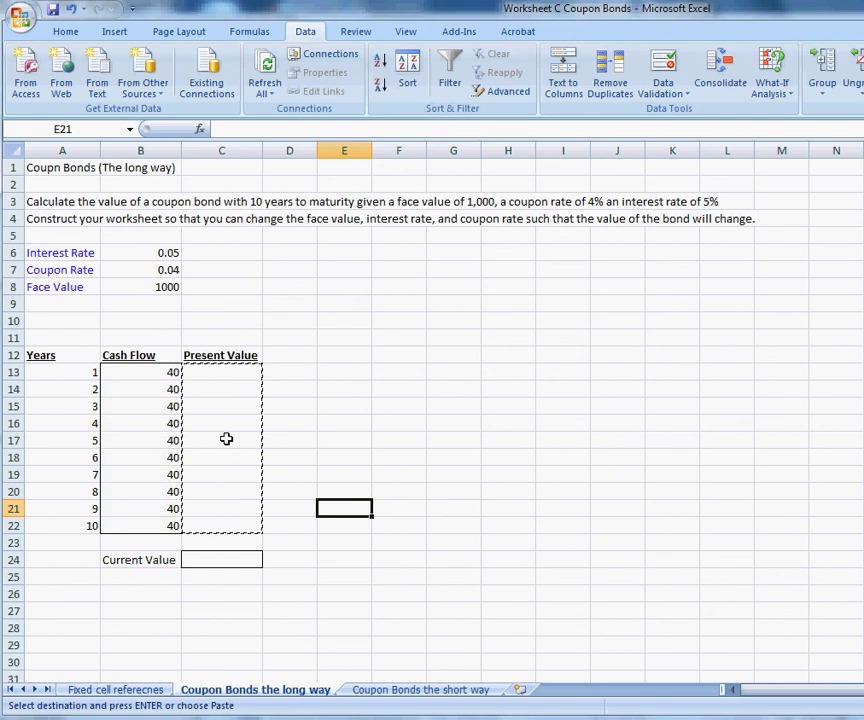
pyautogui.click(312, 420)
pyautogui.press('Escape')
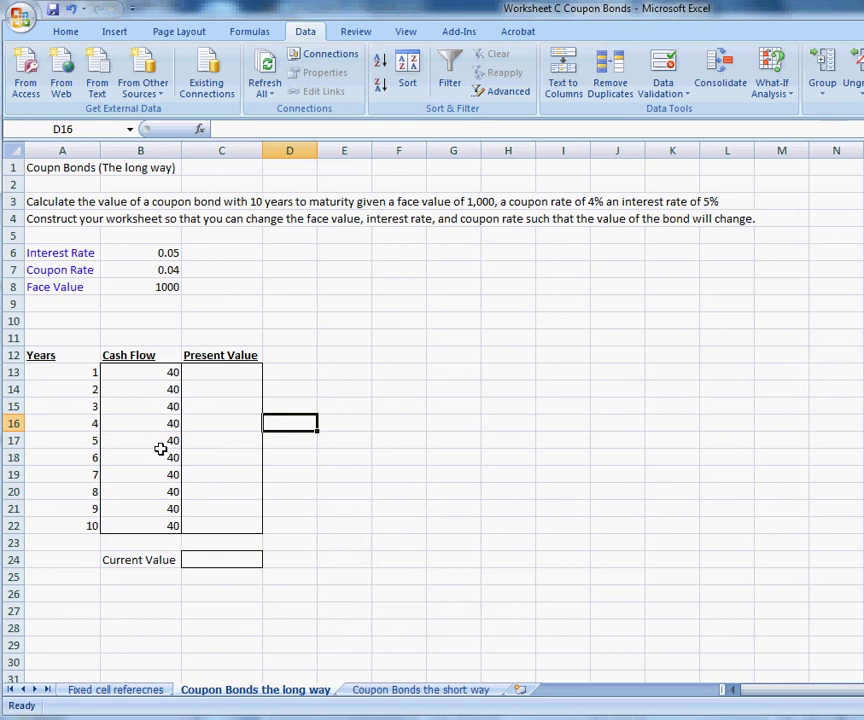
# Extend B22's formula with +B8 so the year-10 Cash Flow includes the face value and reads 1040
pyautogui.click(150, 526)
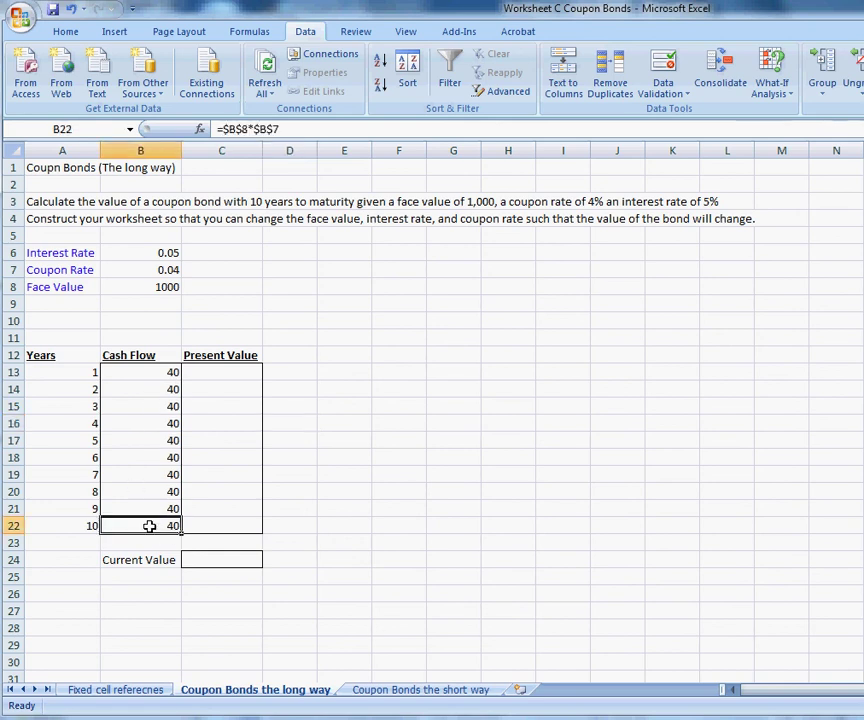
pyautogui.click(298, 129)
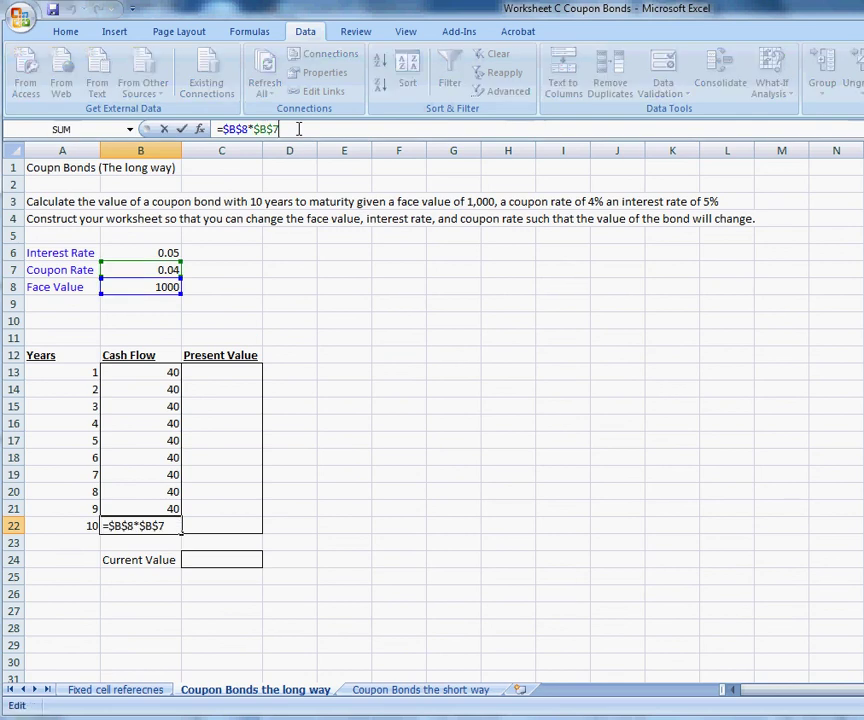
pyautogui.write('+')
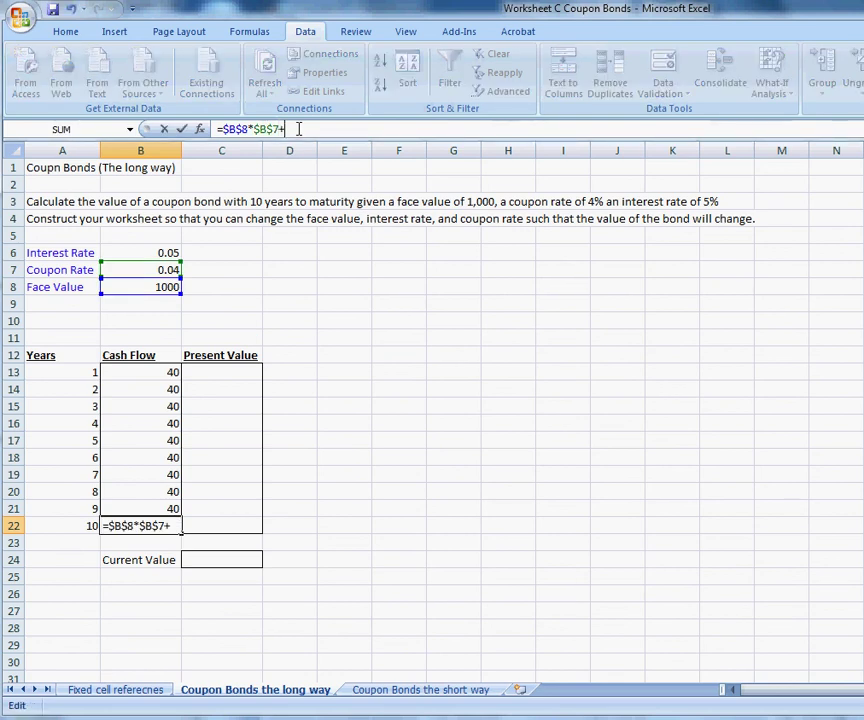
pyautogui.click(147, 286)
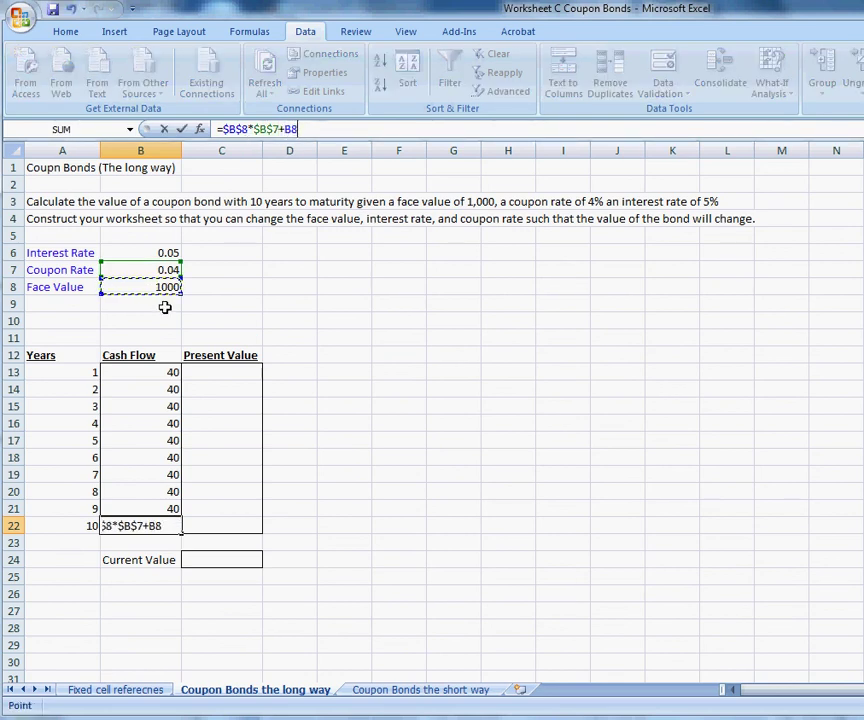
pyautogui.press('Return')
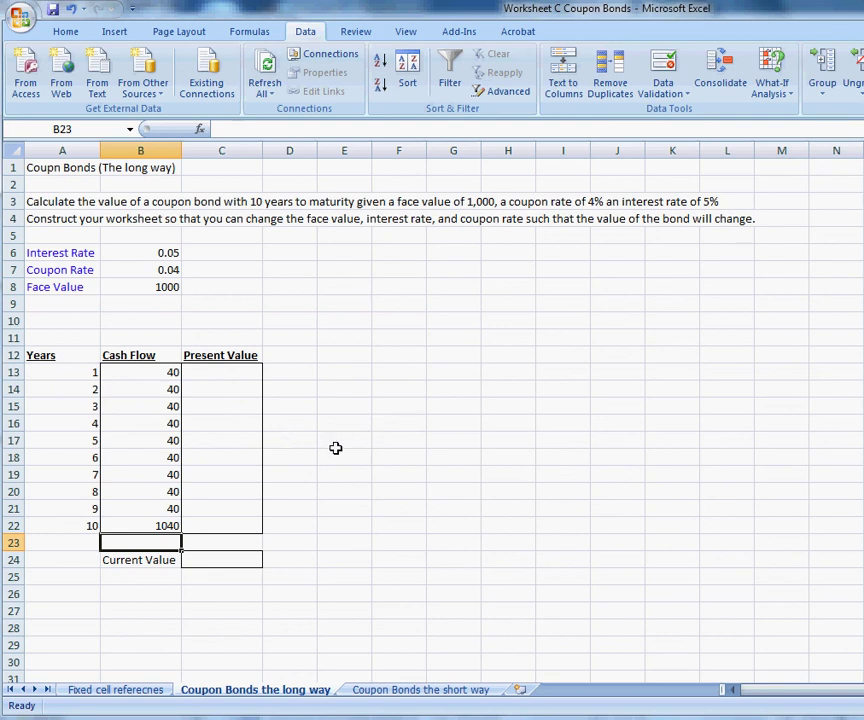
pyautogui.click(221, 371)
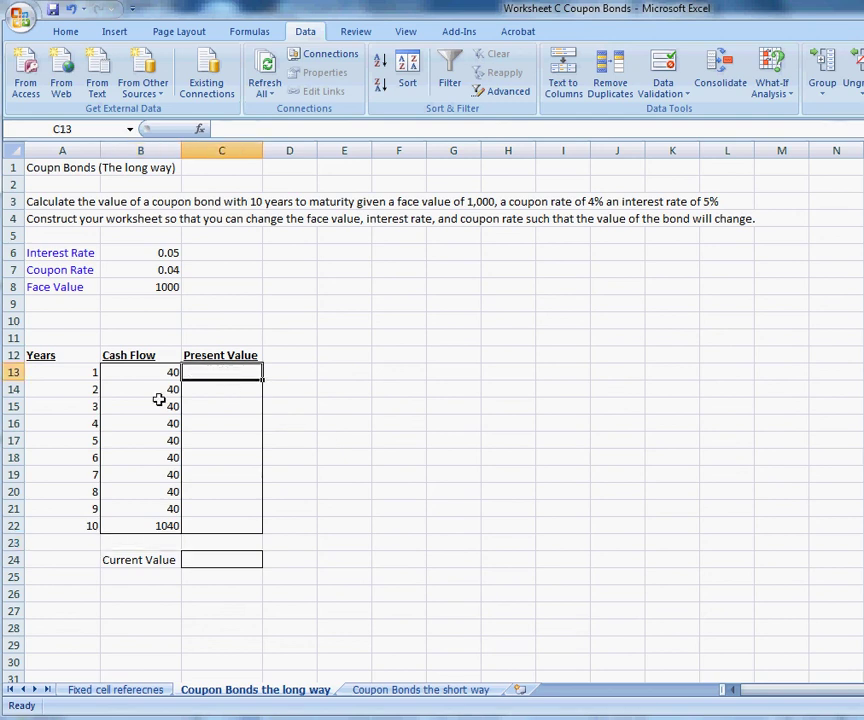
pyautogui.click(93, 377)
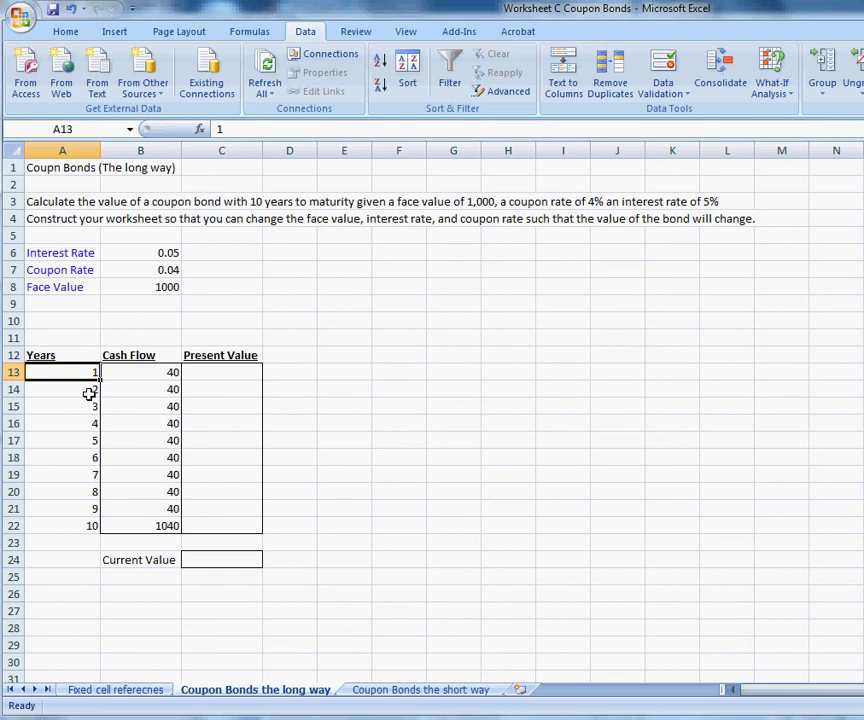
pyautogui.click(91, 394)
pyautogui.click(91, 406)
pyautogui.click(91, 422)
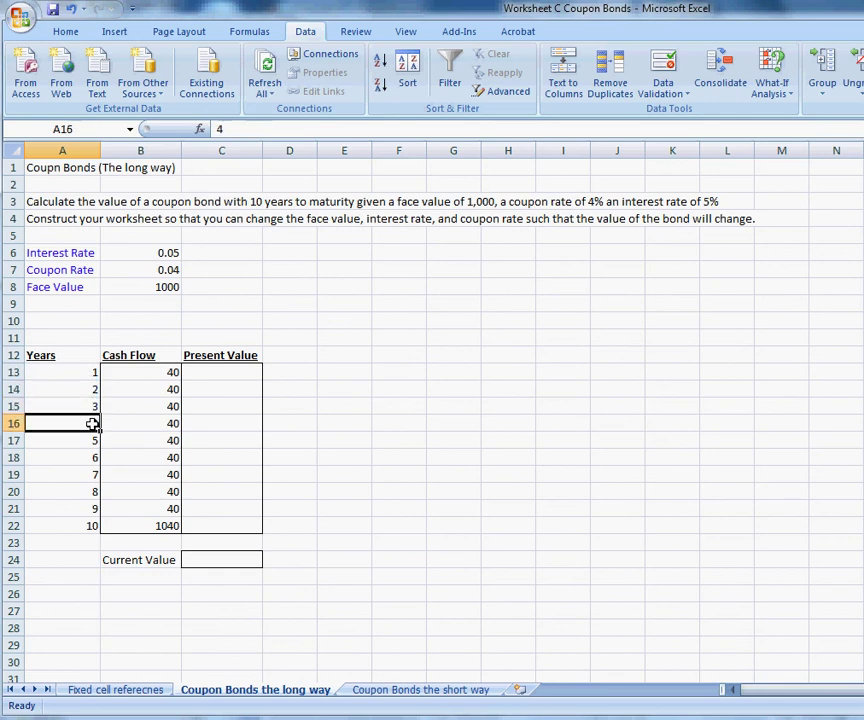
pyautogui.click(220, 372)
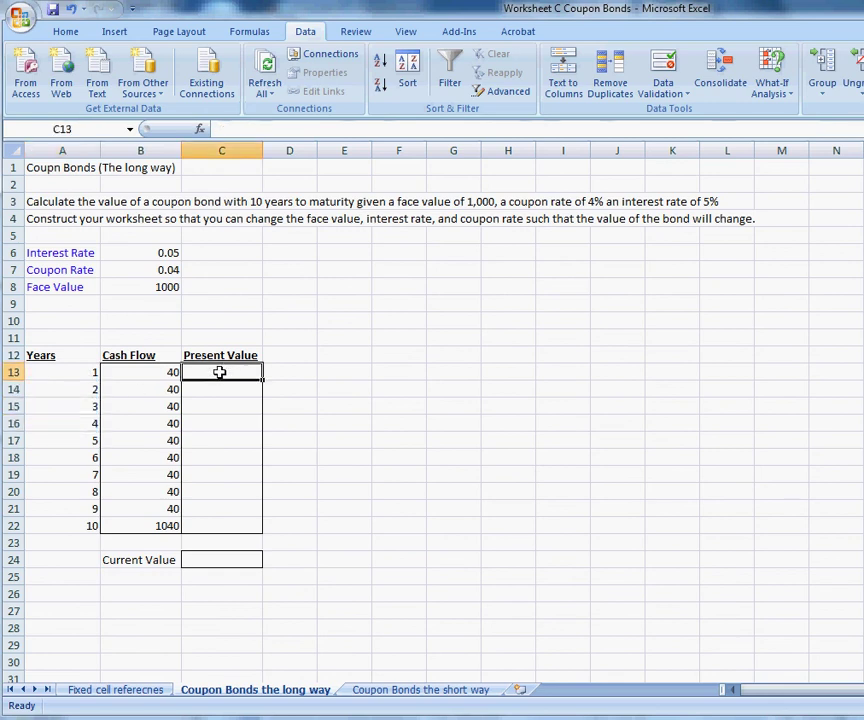
pyautogui.click(172, 252)
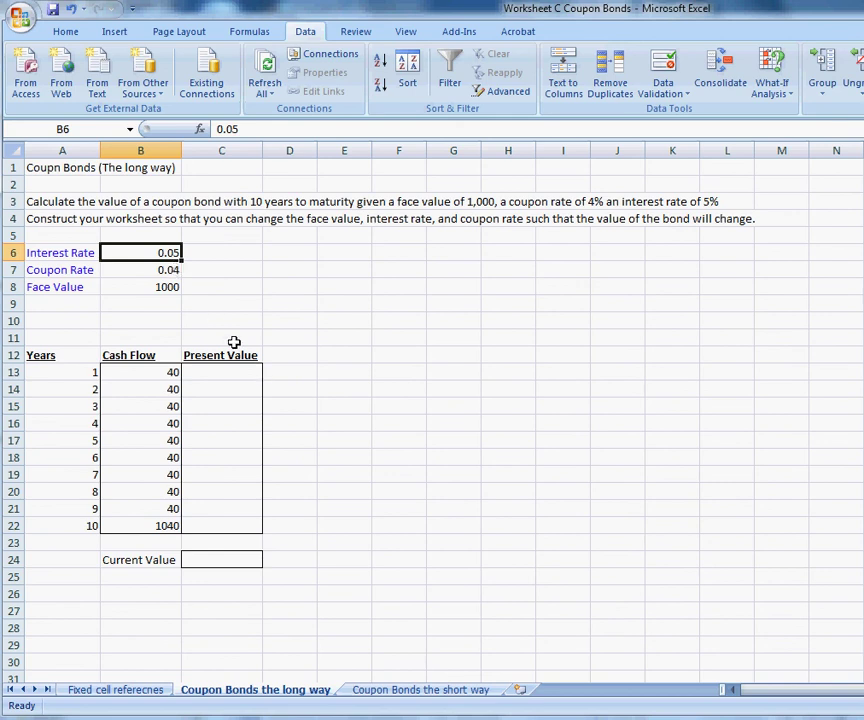
pyautogui.moveTo(236, 370); pyautogui.dragTo(224, 526)
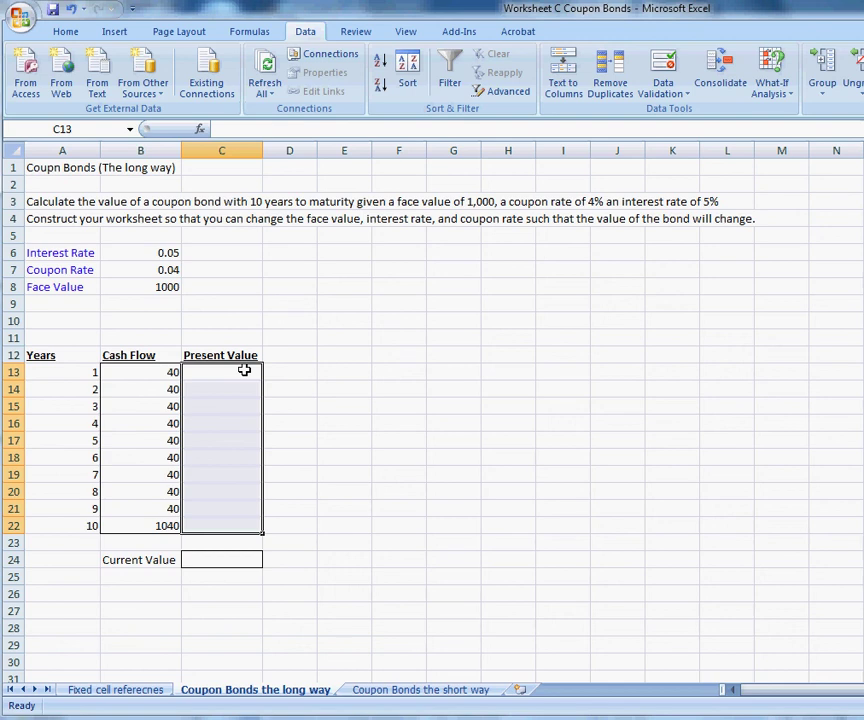
pyautogui.click(196, 558)
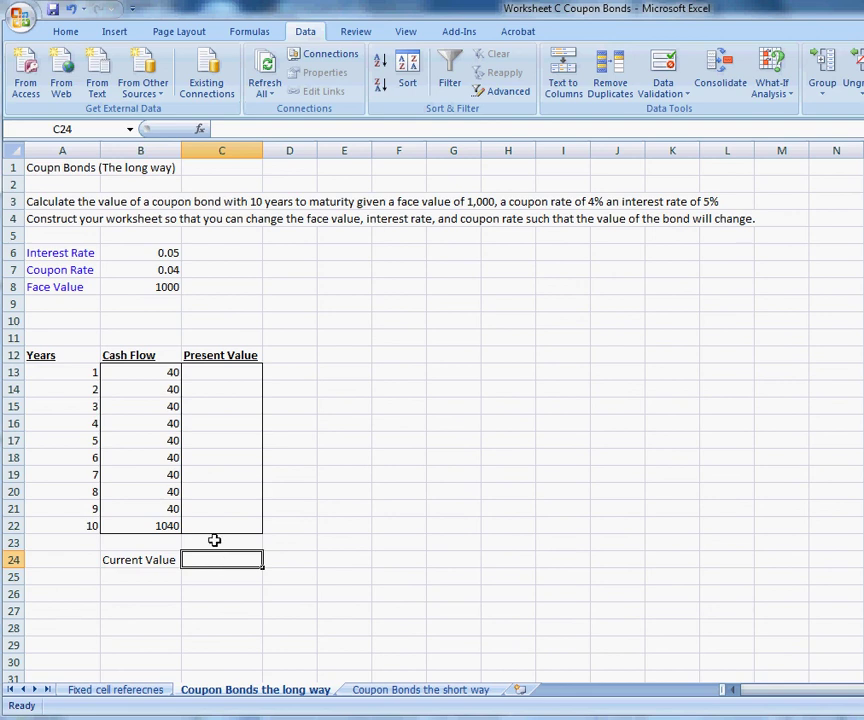
pyautogui.moveTo(212, 523); pyautogui.dragTo(251, 530)
pyautogui.click(345, 422)
pyautogui.click(163, 370)
pyautogui.click(164, 389)
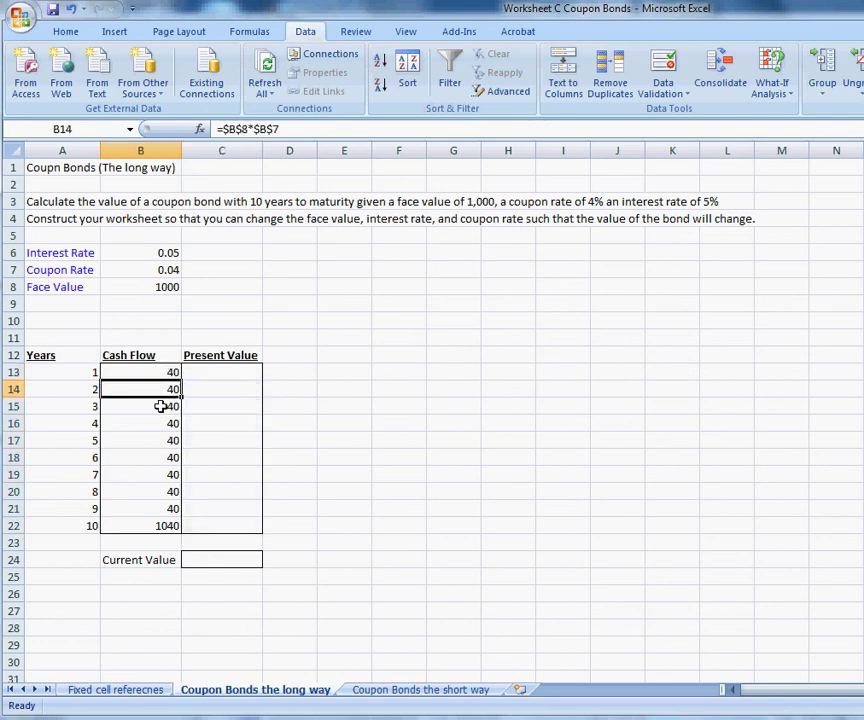
pyautogui.click(167, 406)
pyautogui.click(174, 372)
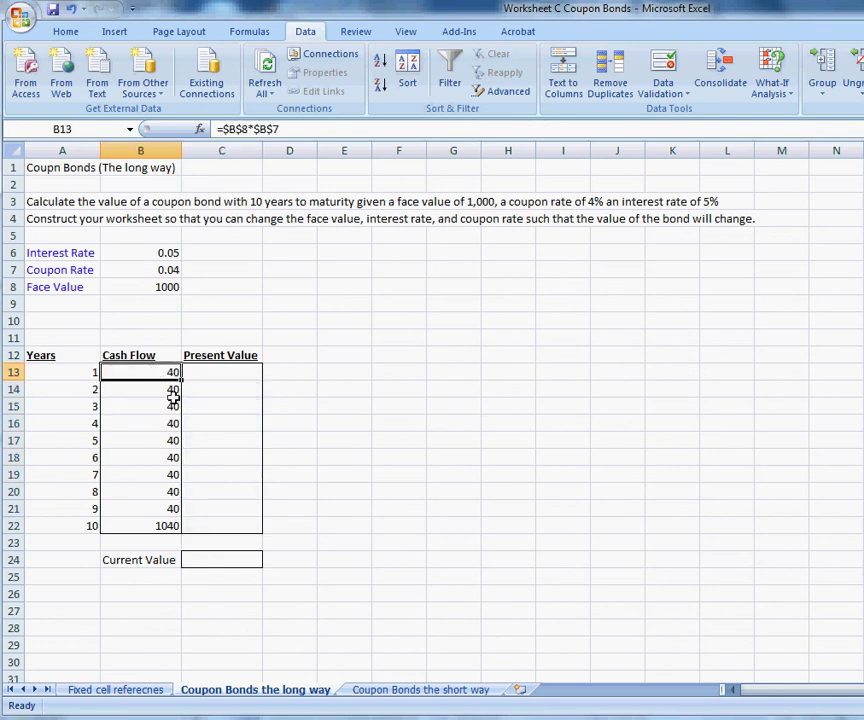
pyautogui.click(173, 474)
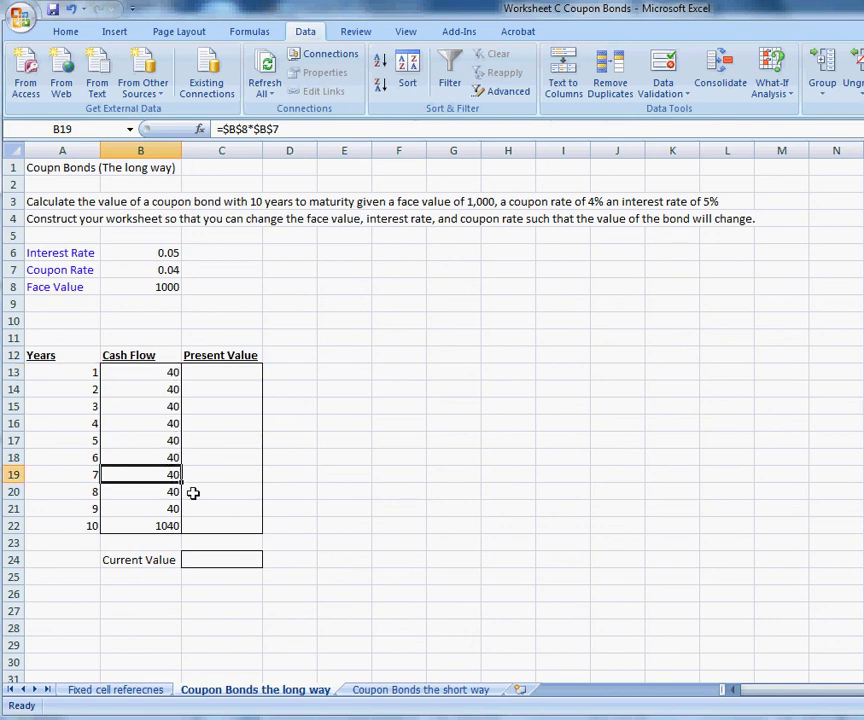
pyautogui.click(173, 524)
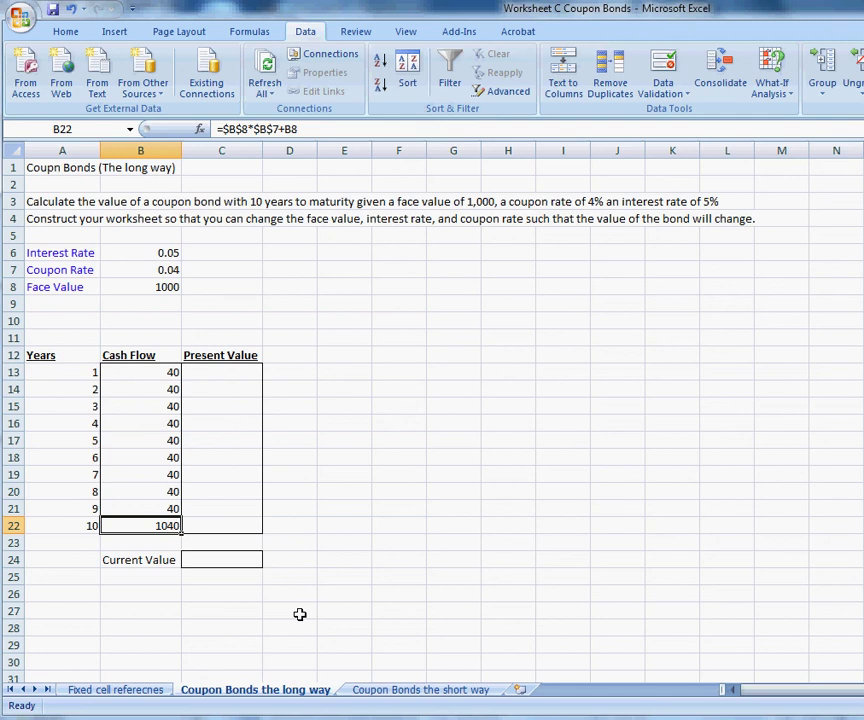
# Go to the 'Coupon Bonds the short way' sheet and review input cells B5 through B8
pyautogui.click(417, 690)
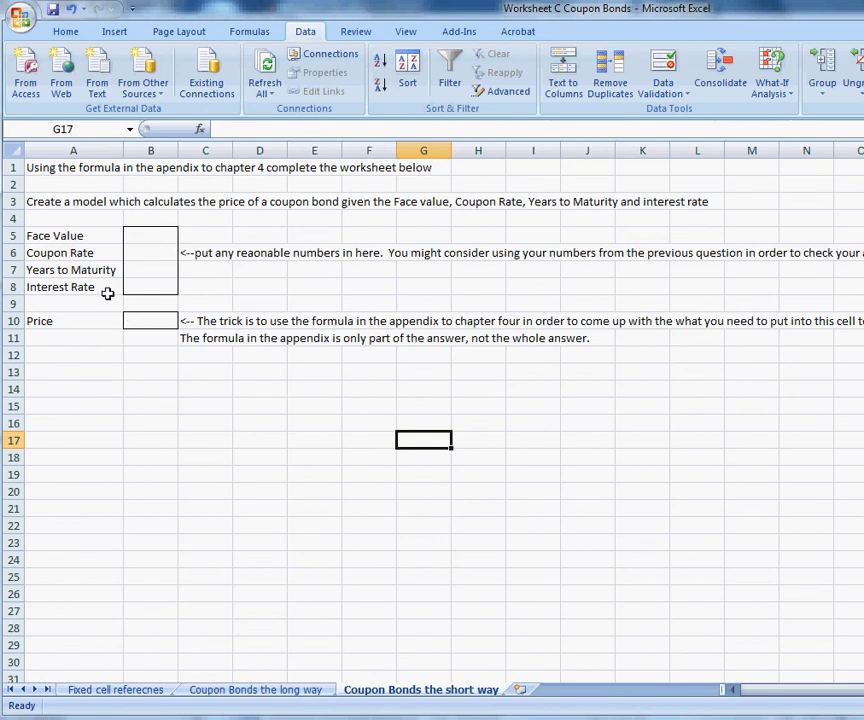
pyautogui.click(143, 239)
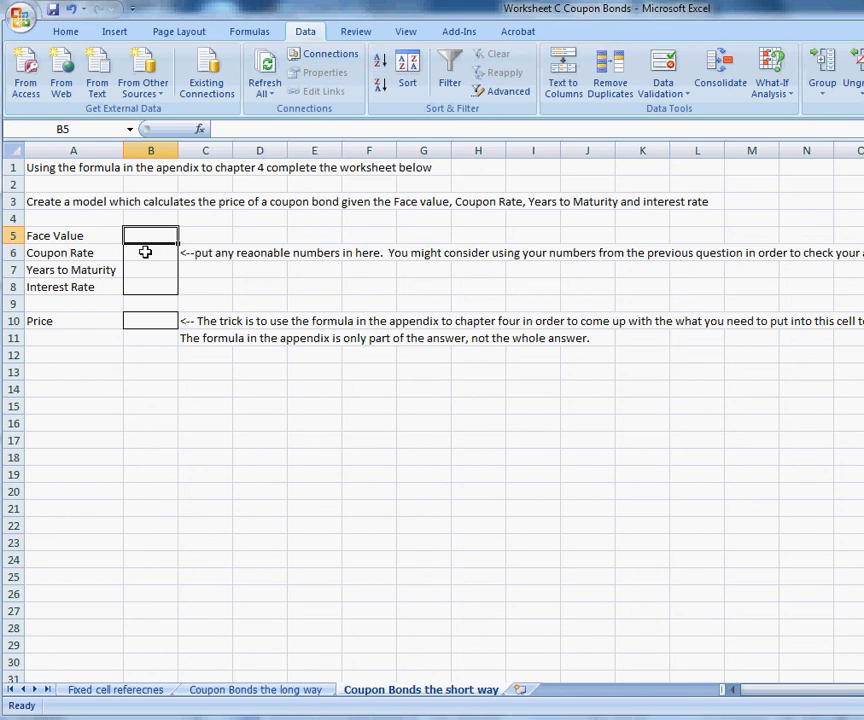
pyautogui.click(147, 253)
pyautogui.click(148, 271)
pyautogui.click(149, 285)
pyautogui.click(152, 269)
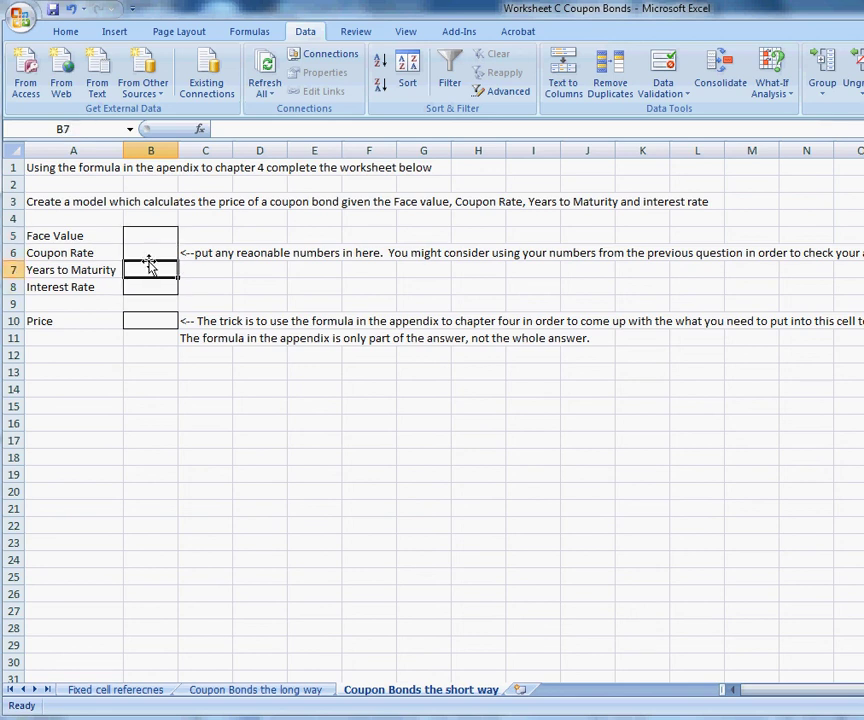
pyautogui.click(150, 253)
pyautogui.click(150, 236)
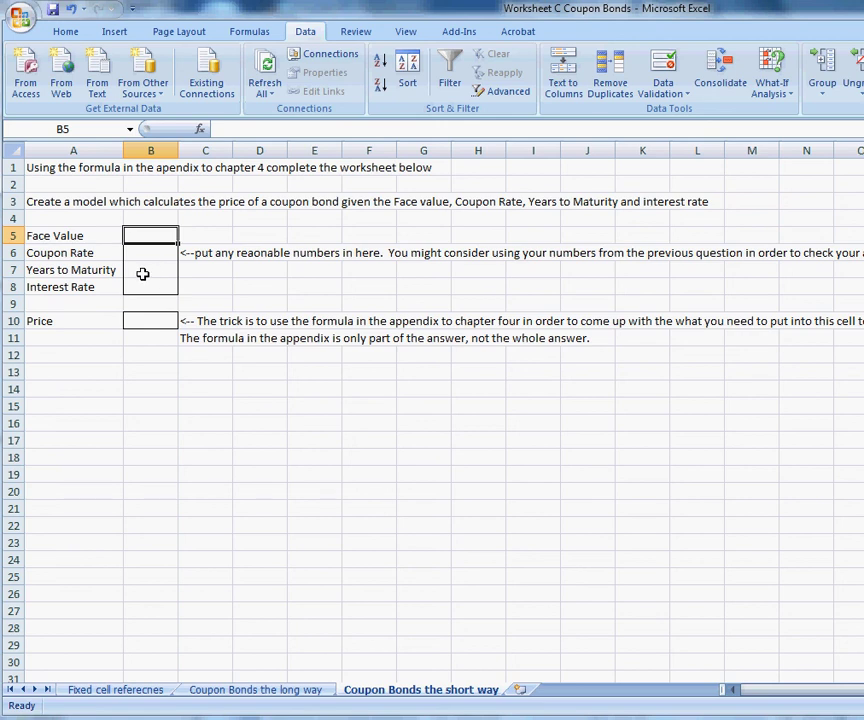
# Select the Price cell B10, compare with the long-way sheet, then return
pyautogui.click(143, 322)
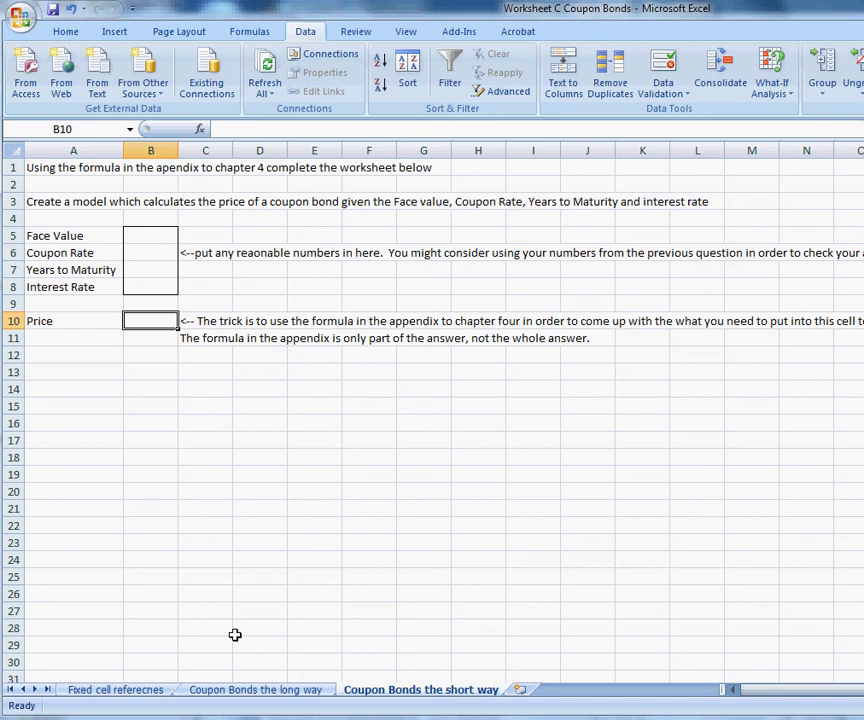
pyautogui.click(255, 692)
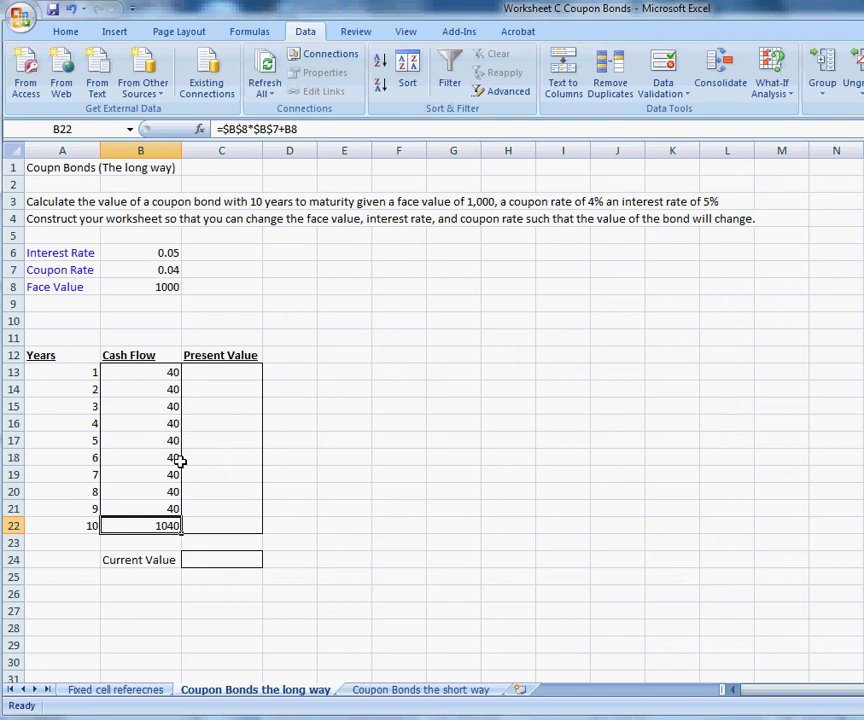
pyautogui.click(388, 688)
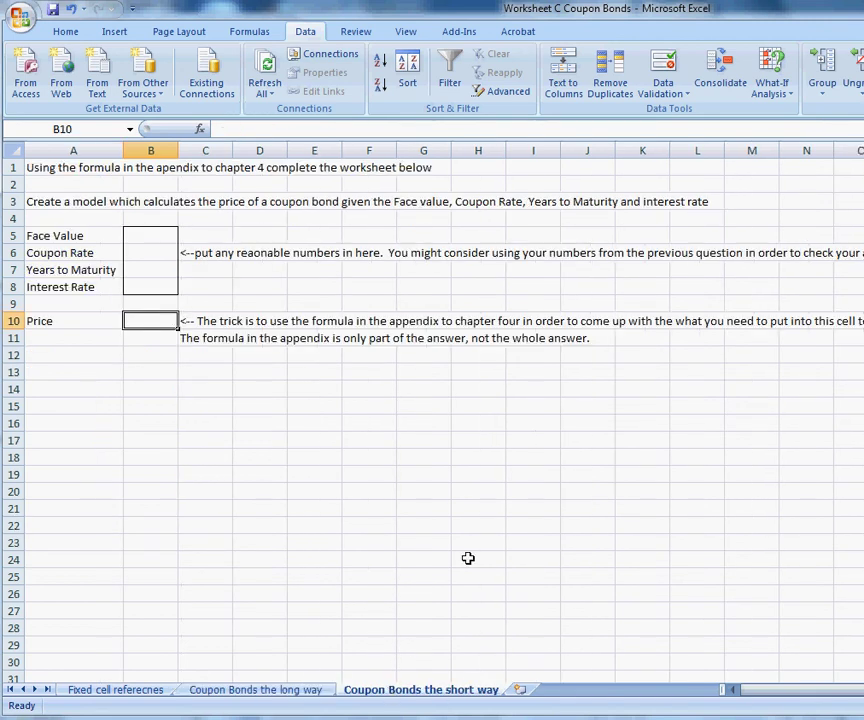